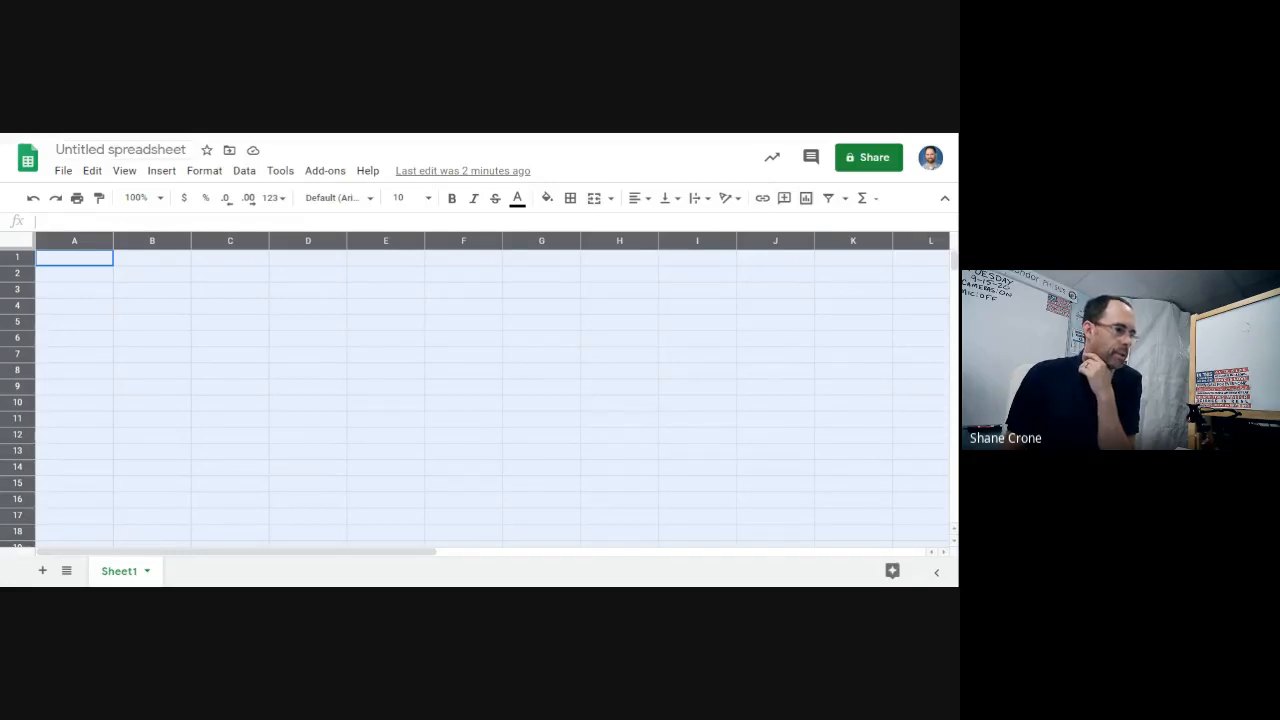
Step: Rename the untitled spreadsheet as "Average Speed Lab"
left_click(130, 151)
type("Av")
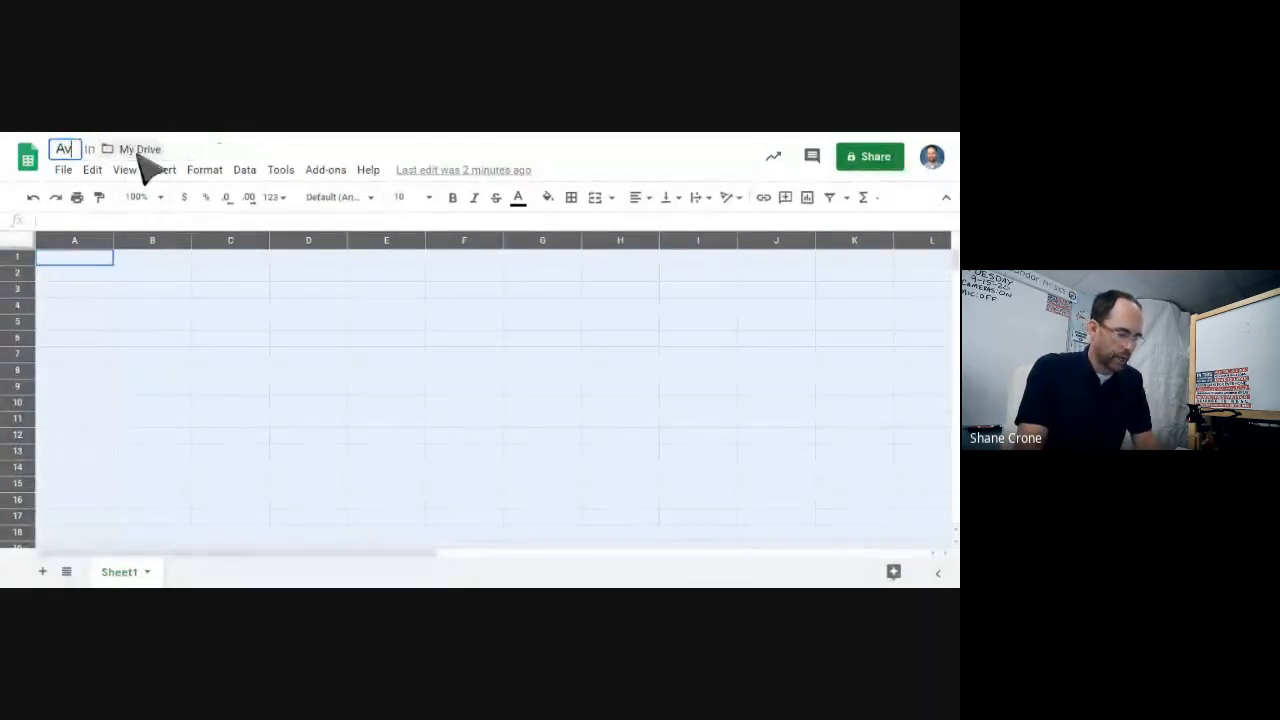
type("erage Speed")
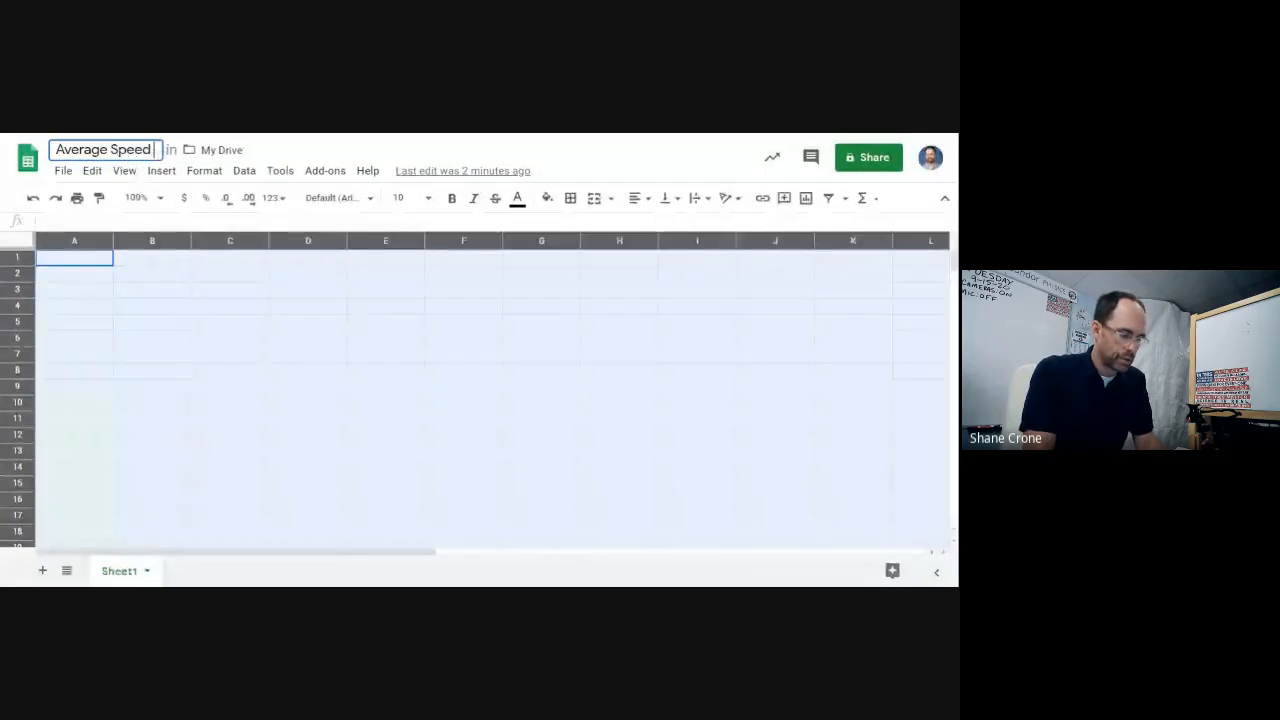
type(" Lab")
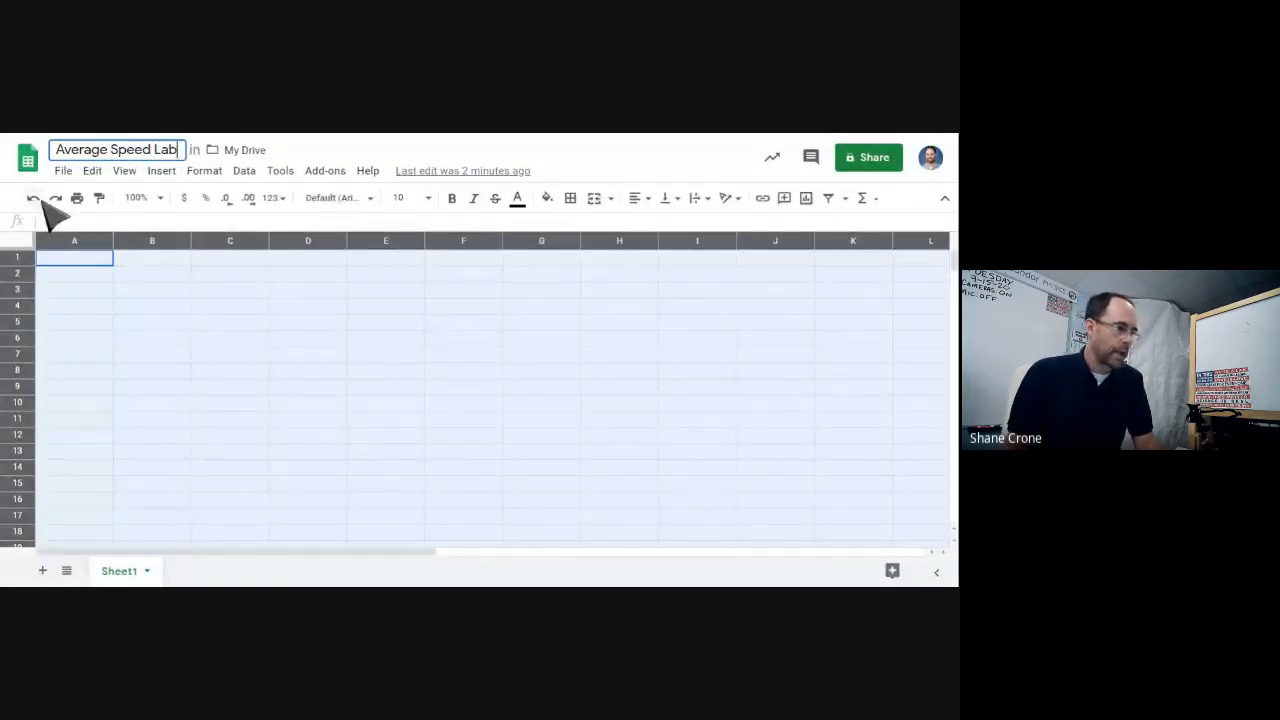
left_click(152, 273)
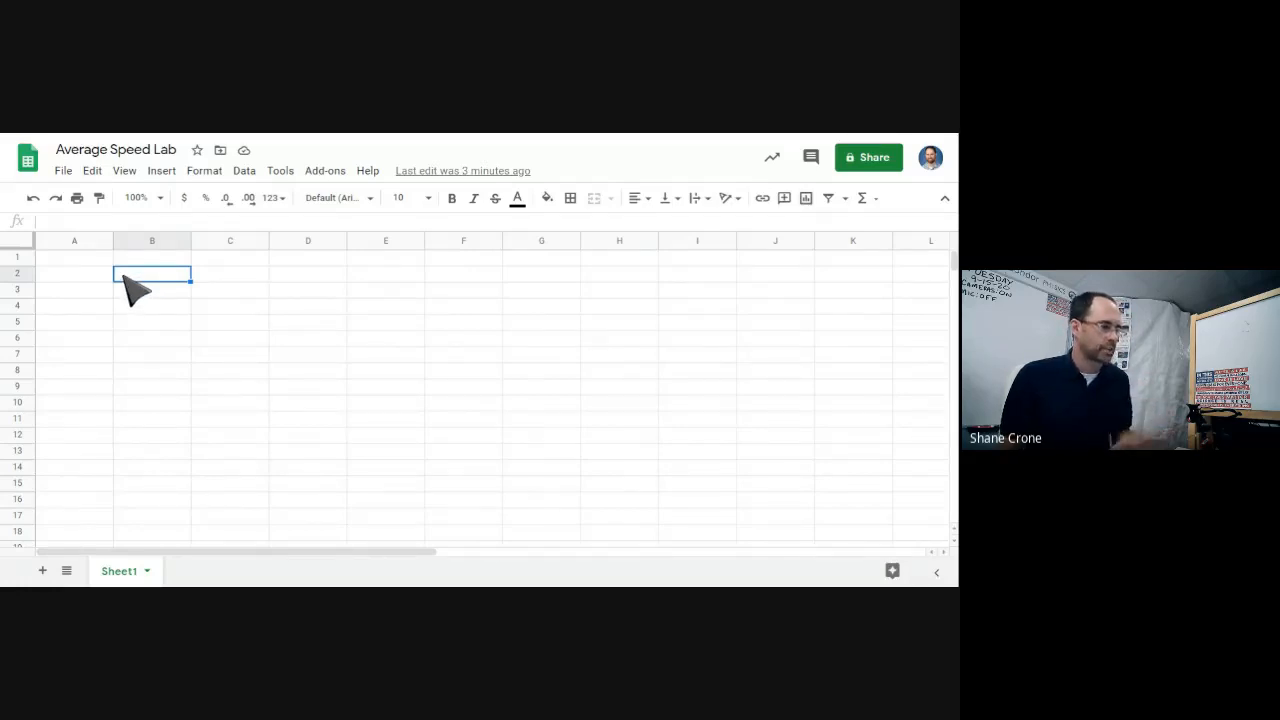
Step: Format all cells of the sheet with centre horizontal alignment, middle vertical alignment and wrapped text
left_click(18, 241)
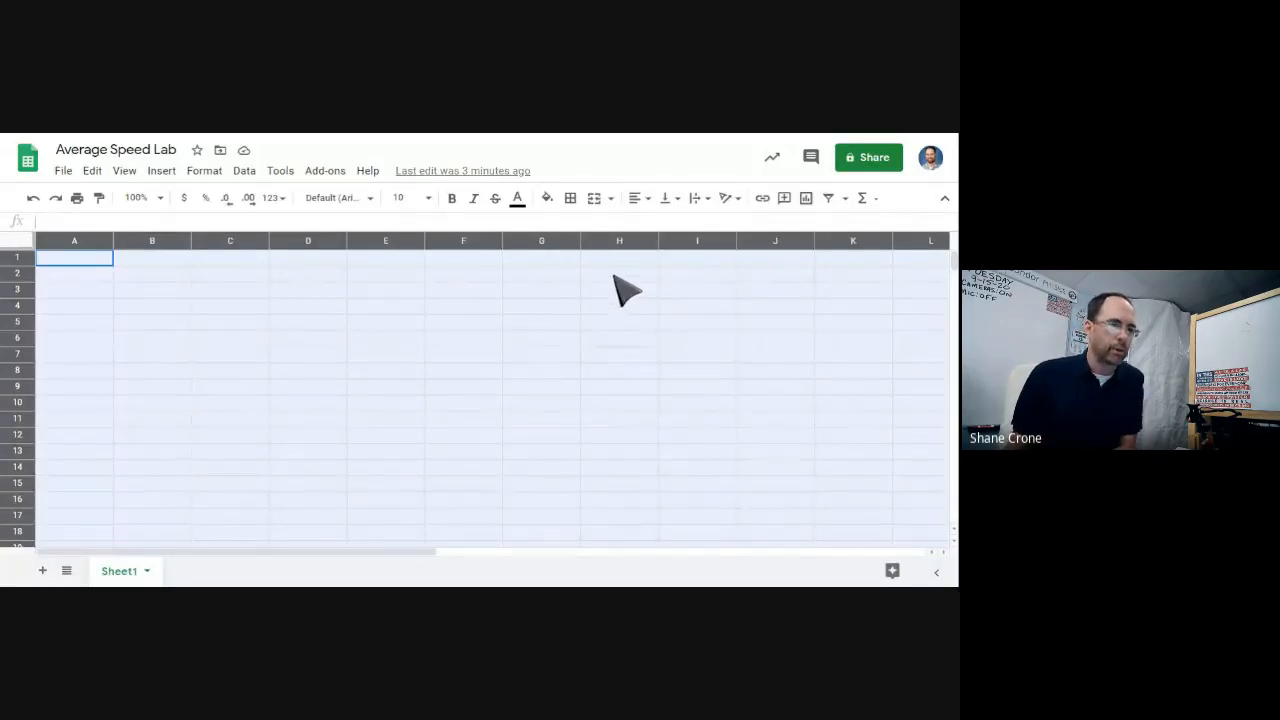
left_click(640, 198)
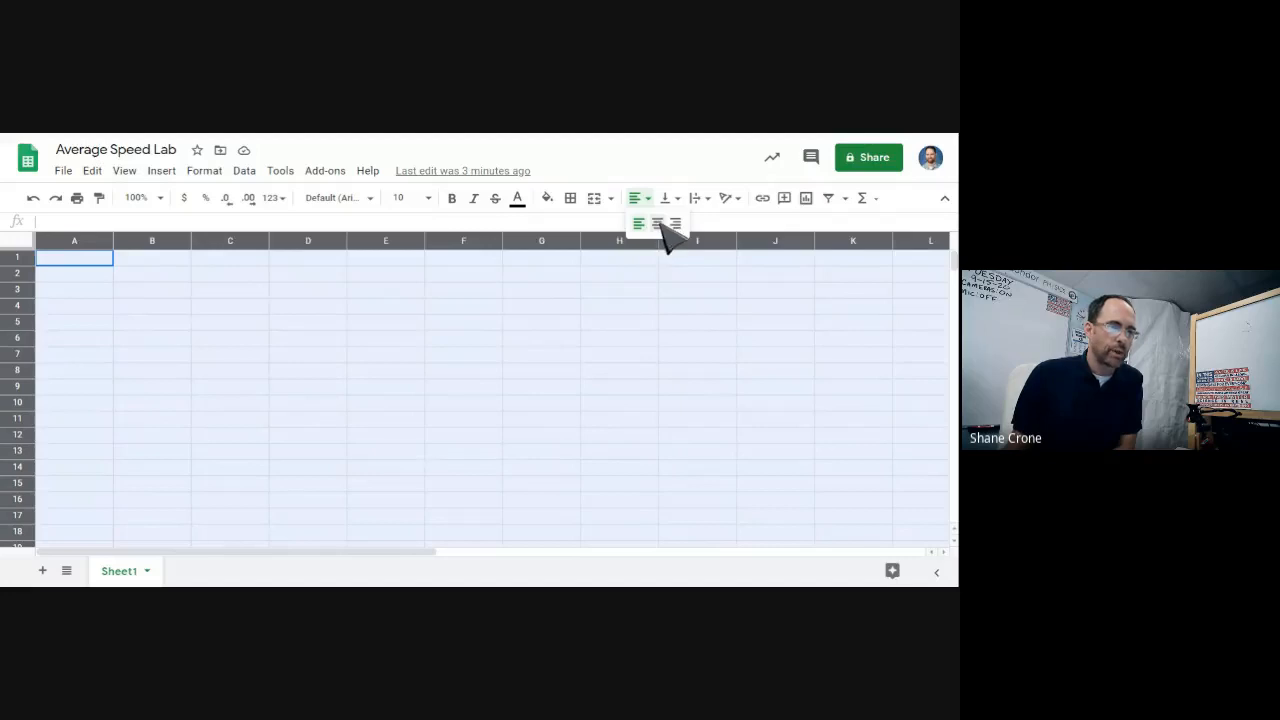
left_click(658, 224)
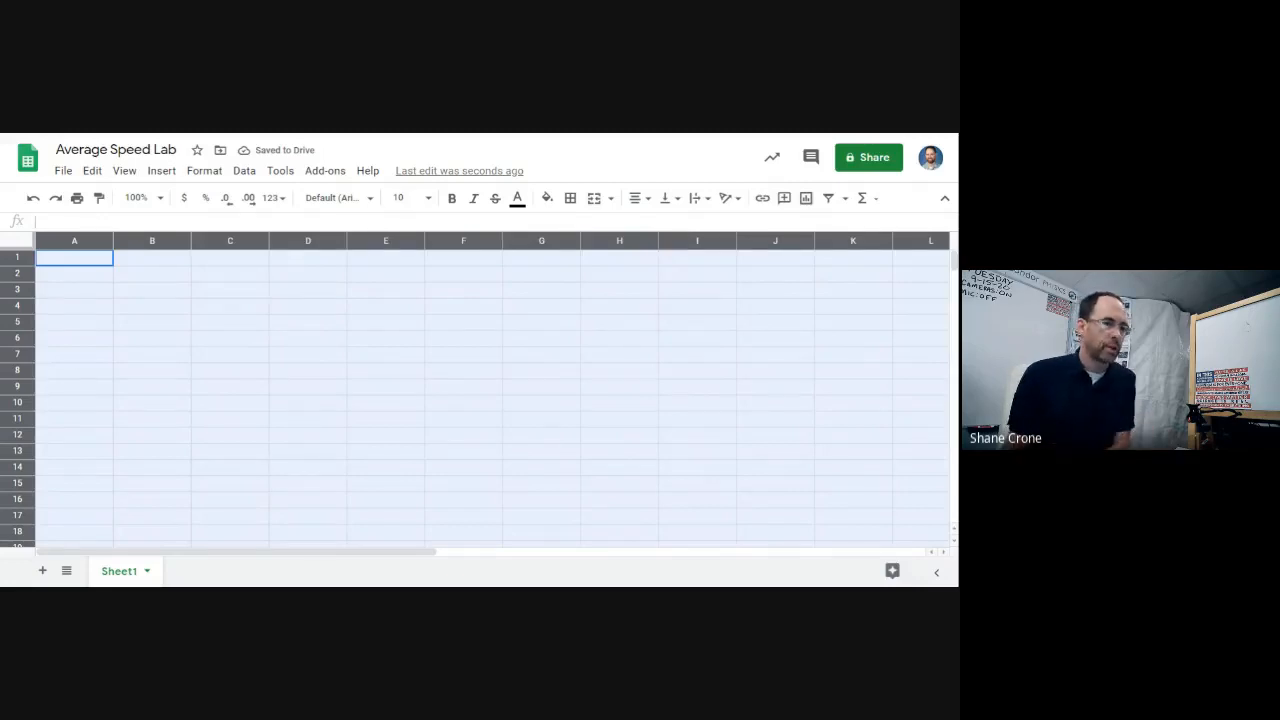
left_click(674, 199)
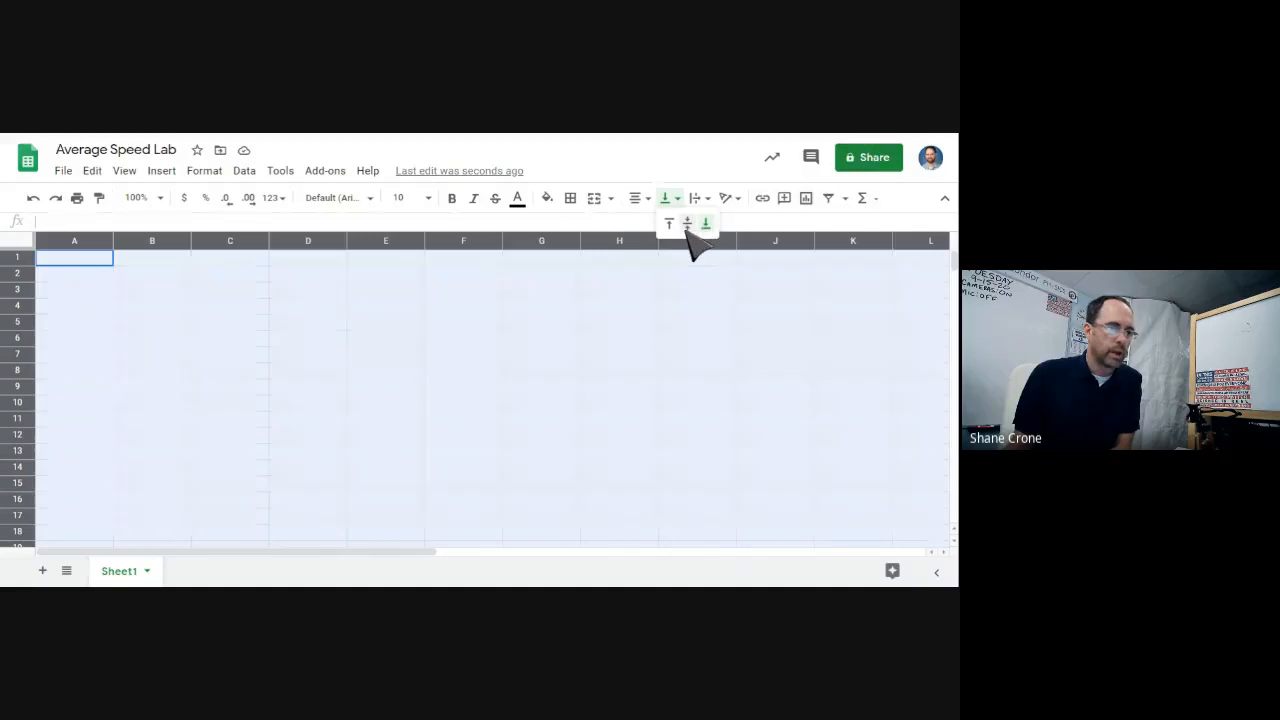
left_click(687, 223)
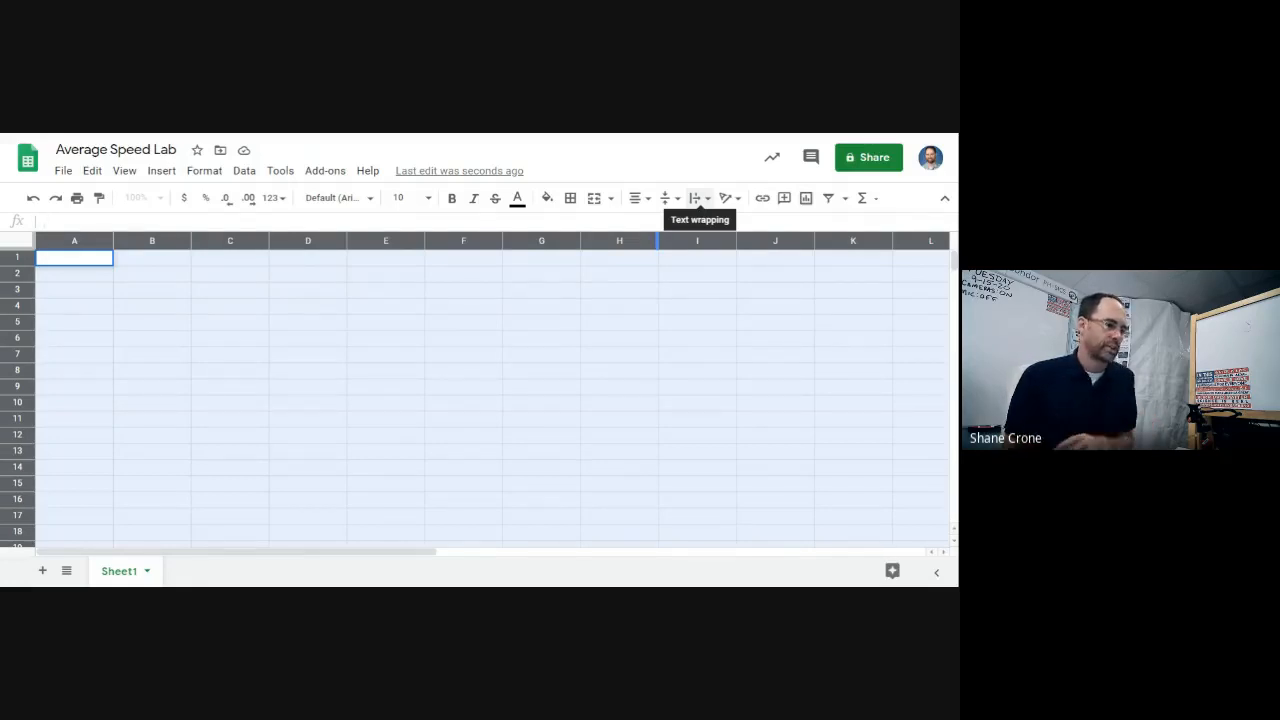
left_click(706, 199)
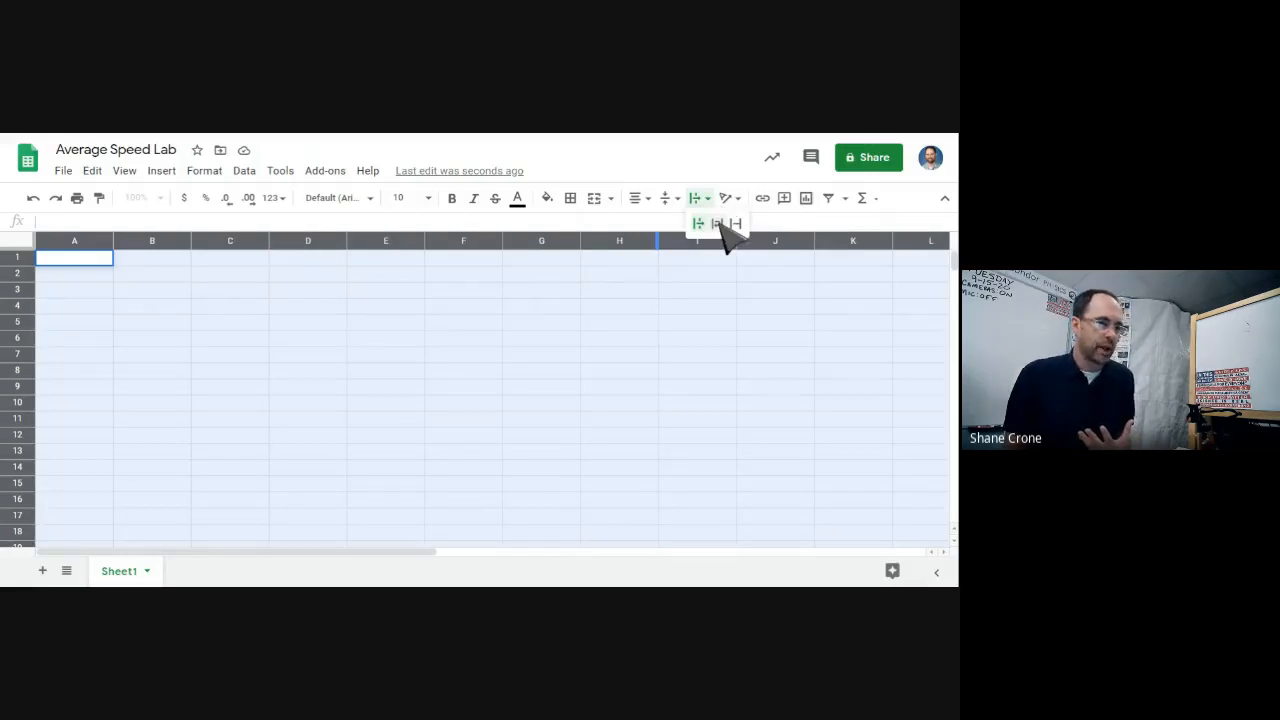
left_click(720, 223)
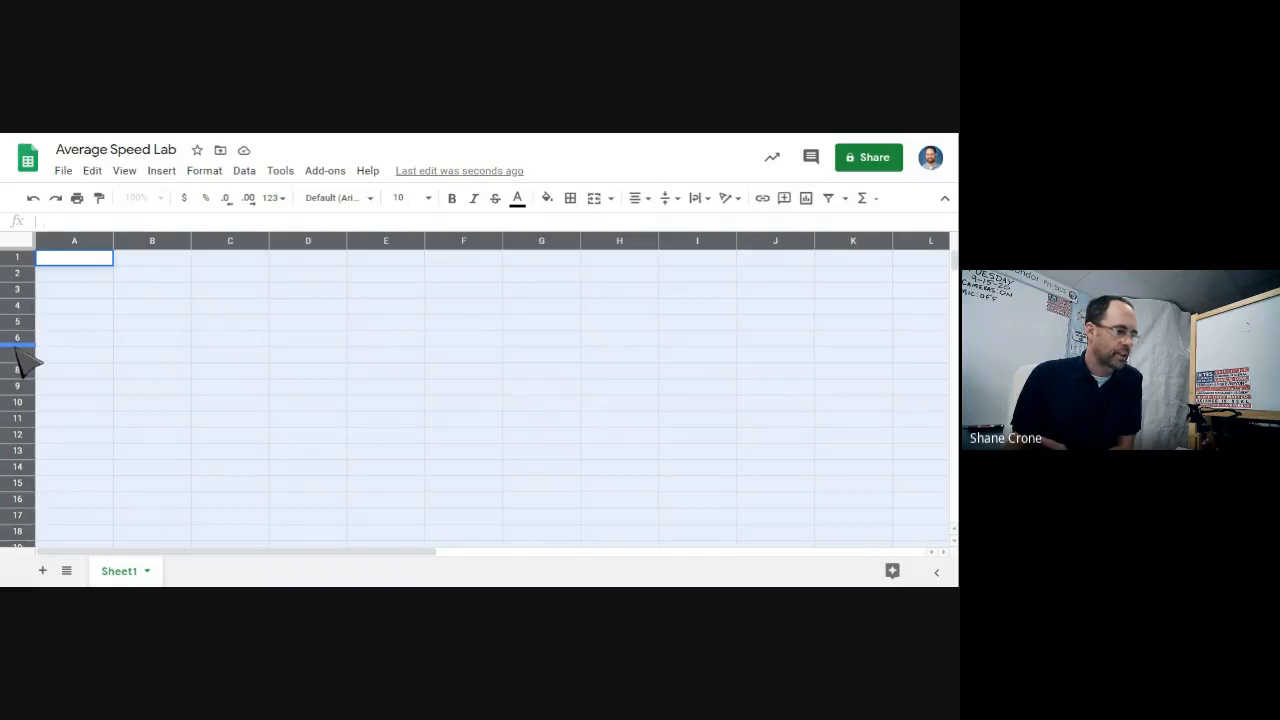
Step: Enlarge all rows of the sheet to roughly double height and make all columns slightly wider
left_click_drag(20, 345, 20, 366)
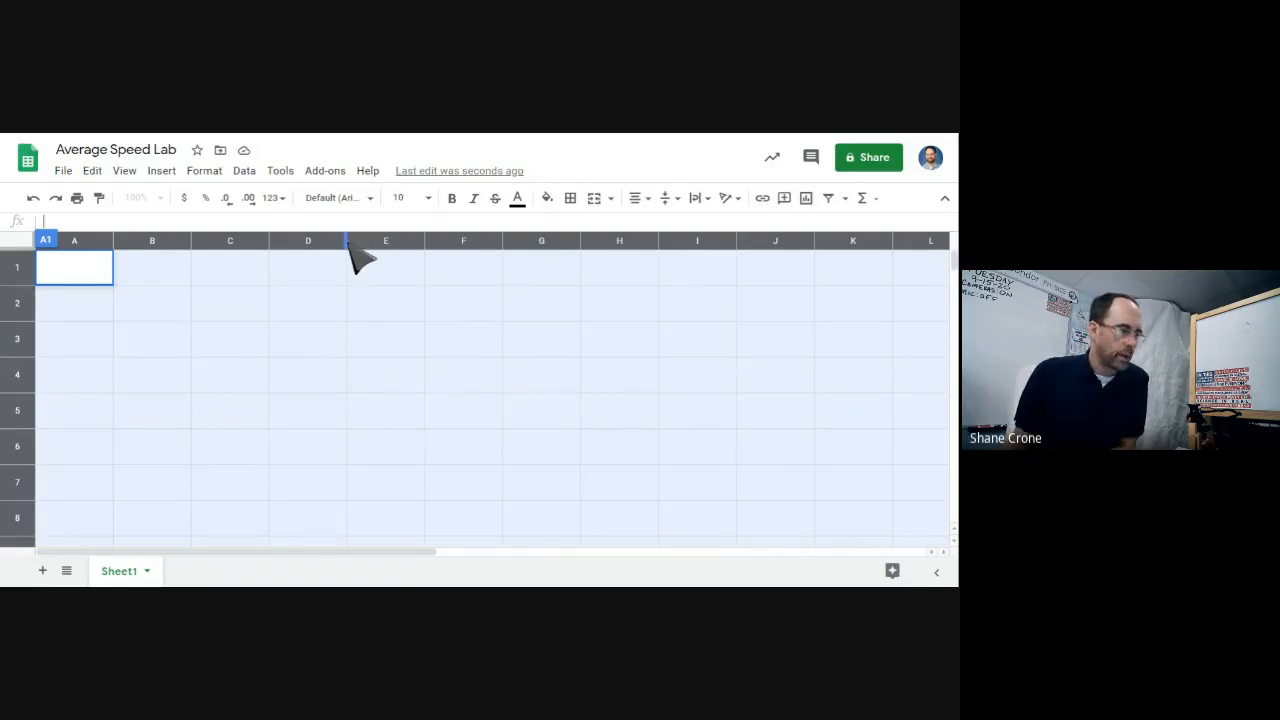
left_click_drag(349, 244, 366, 251)
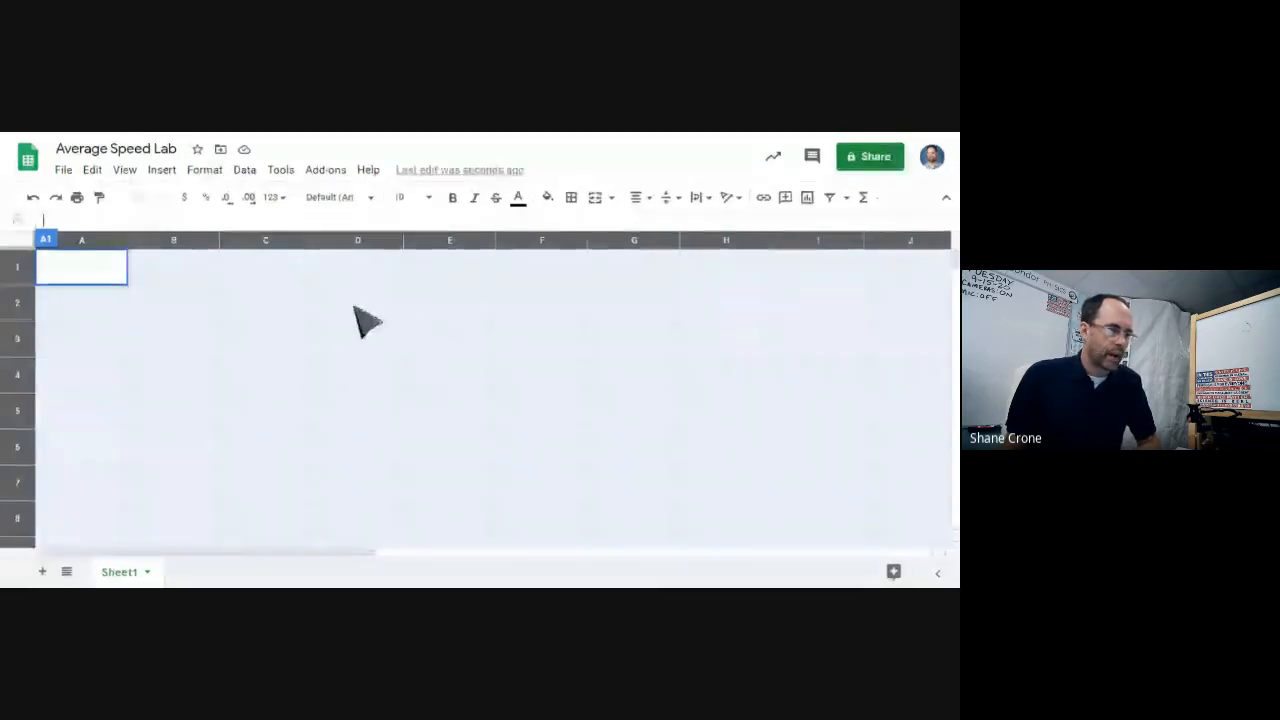
left_click(446, 368)
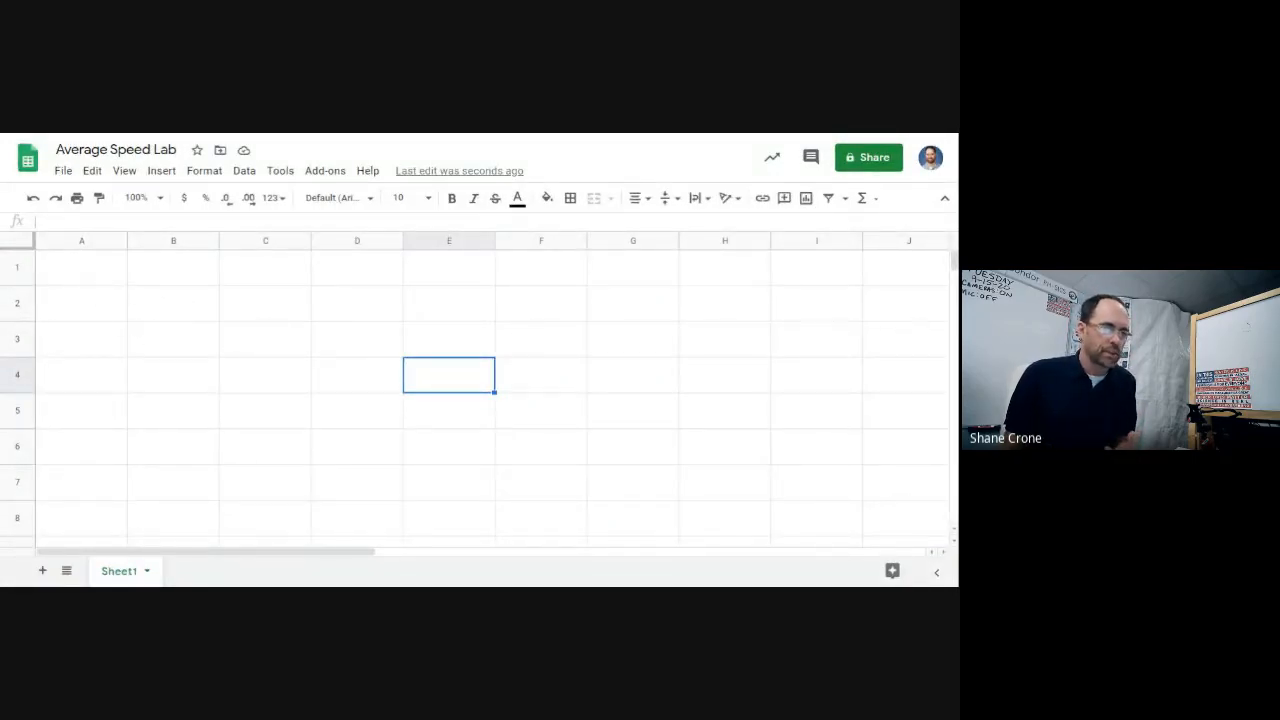
mouse_move(954, 261)
left_mouse_down()
mouse_move(954, 512)
mouse_move(954, 258)
left_mouse_up()
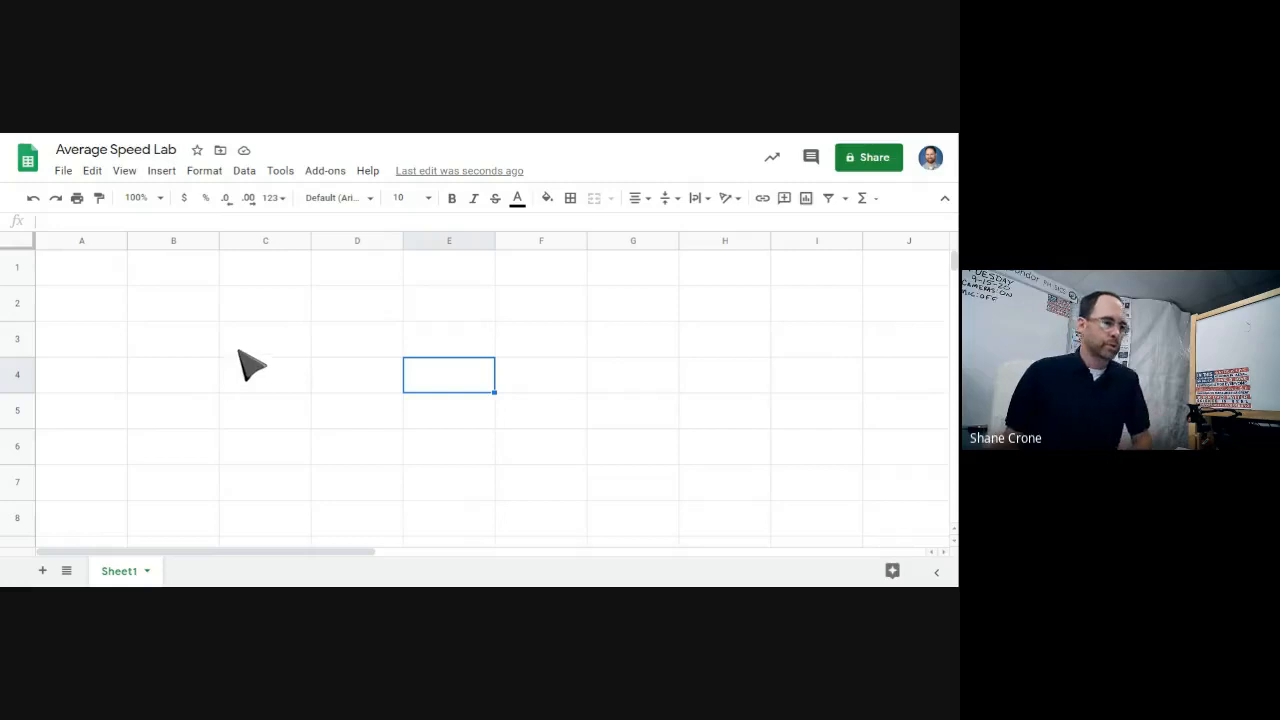
Step: Enter the table headers "Object" in cell C2 and "Distance (m)" in cell D2
left_click(279, 308)
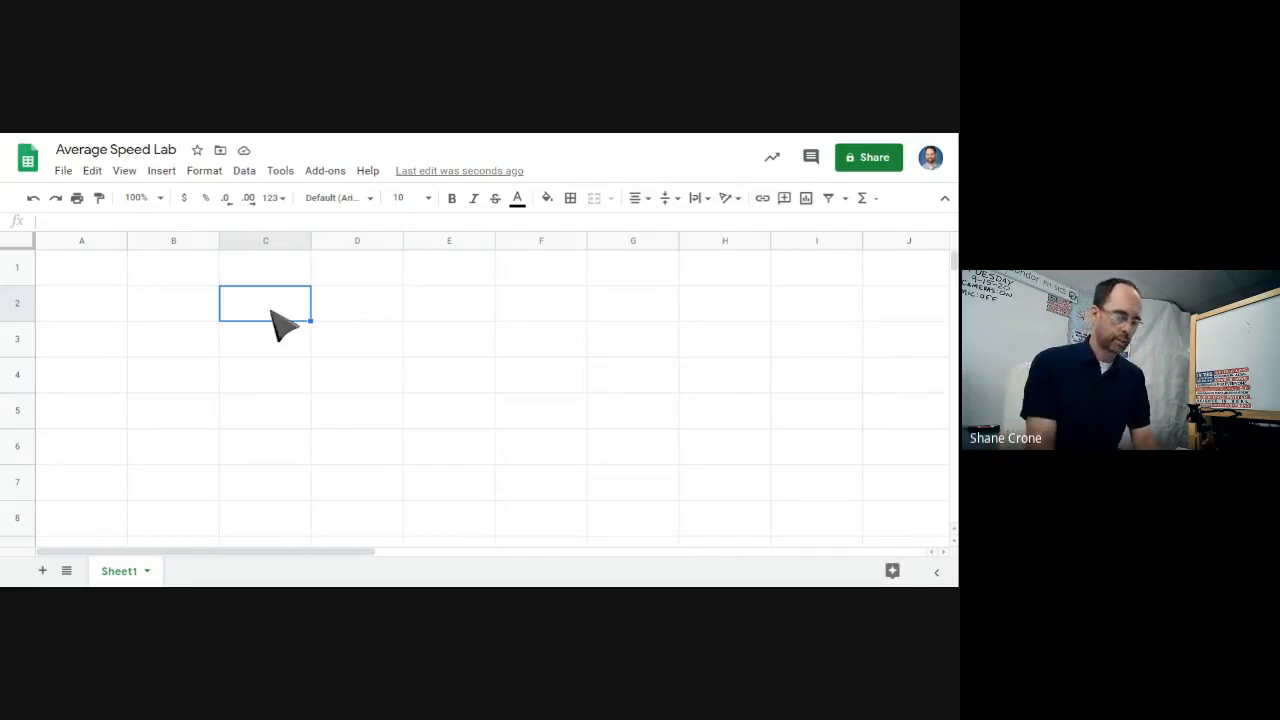
type("Object")
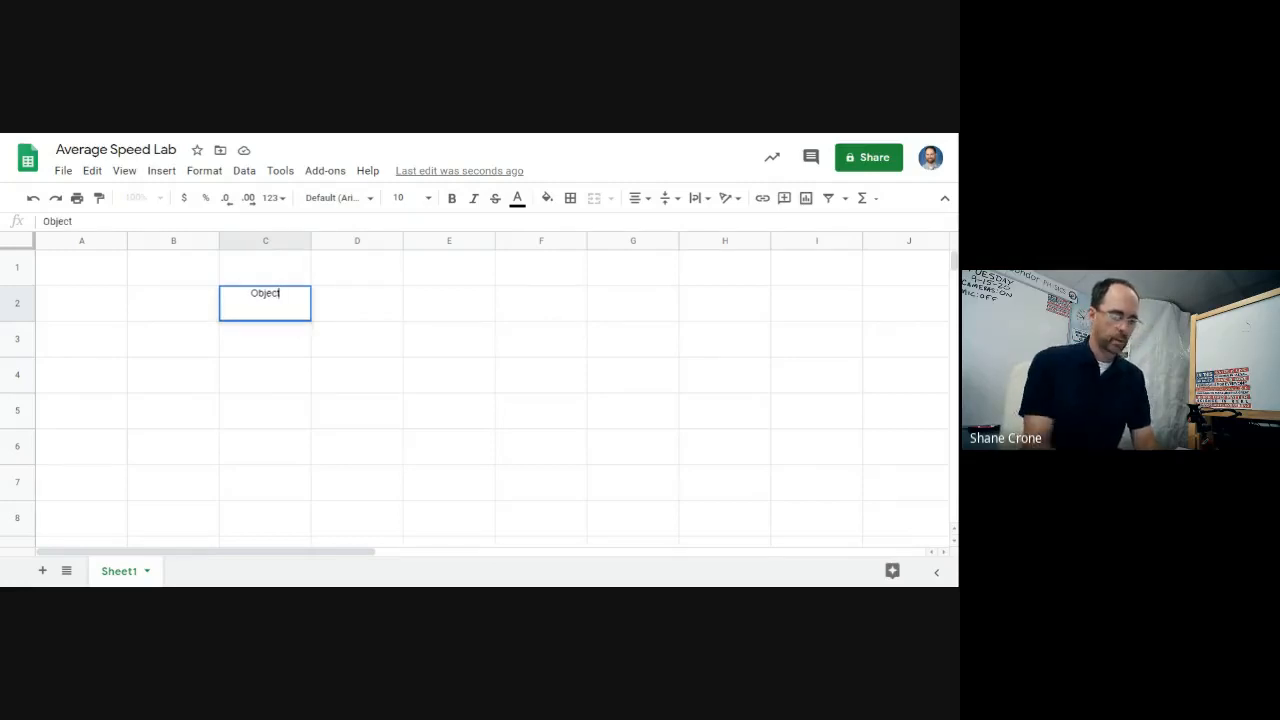
key("Return")
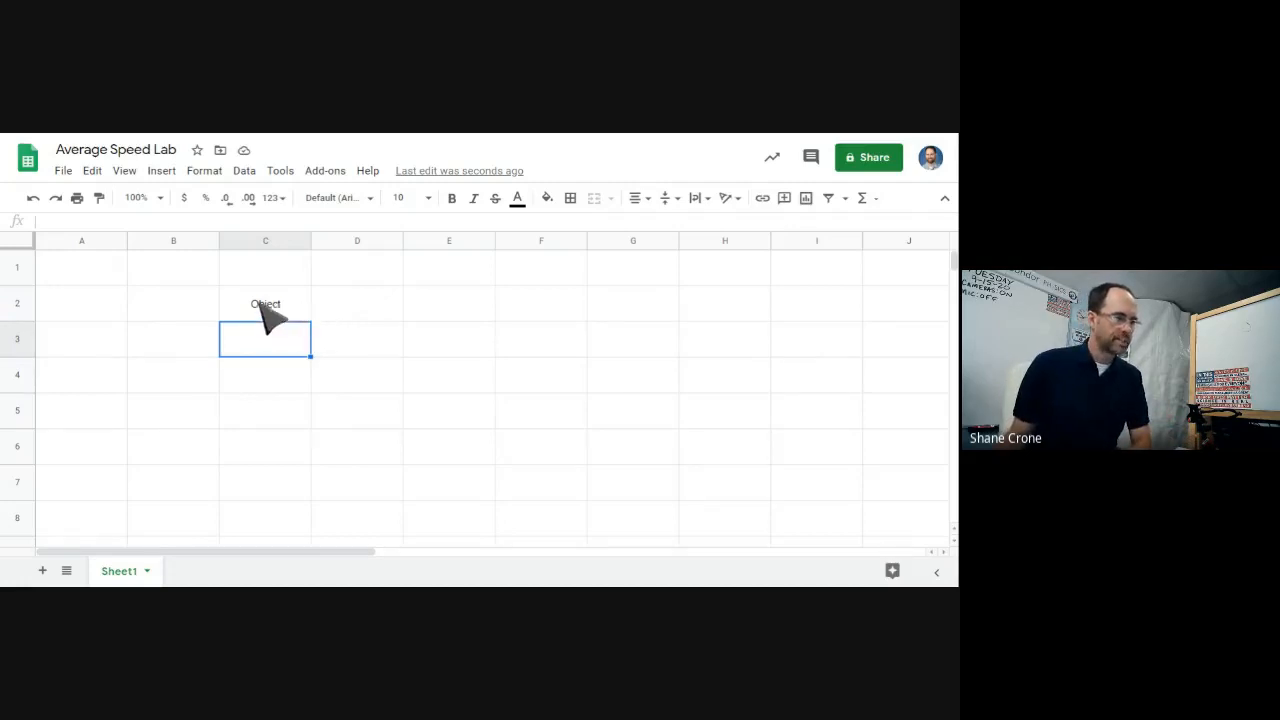
left_click(357, 313)
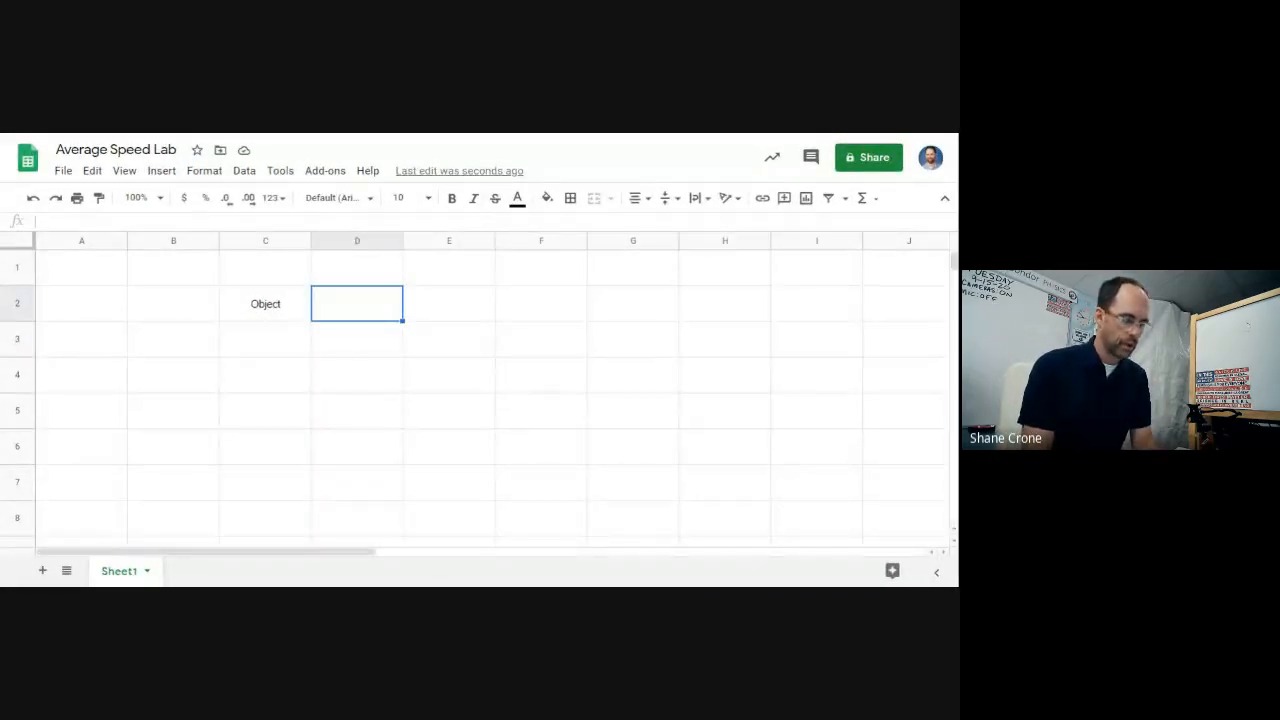
type("Distance")
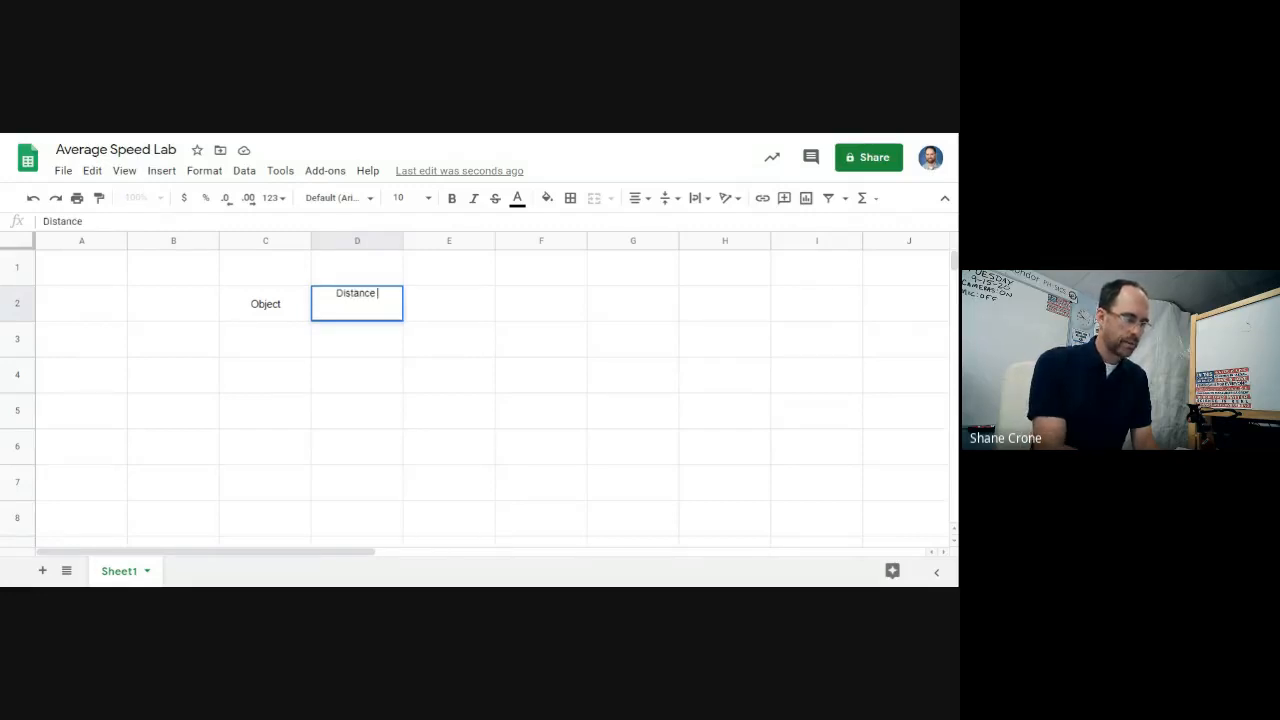
type(" (m)")
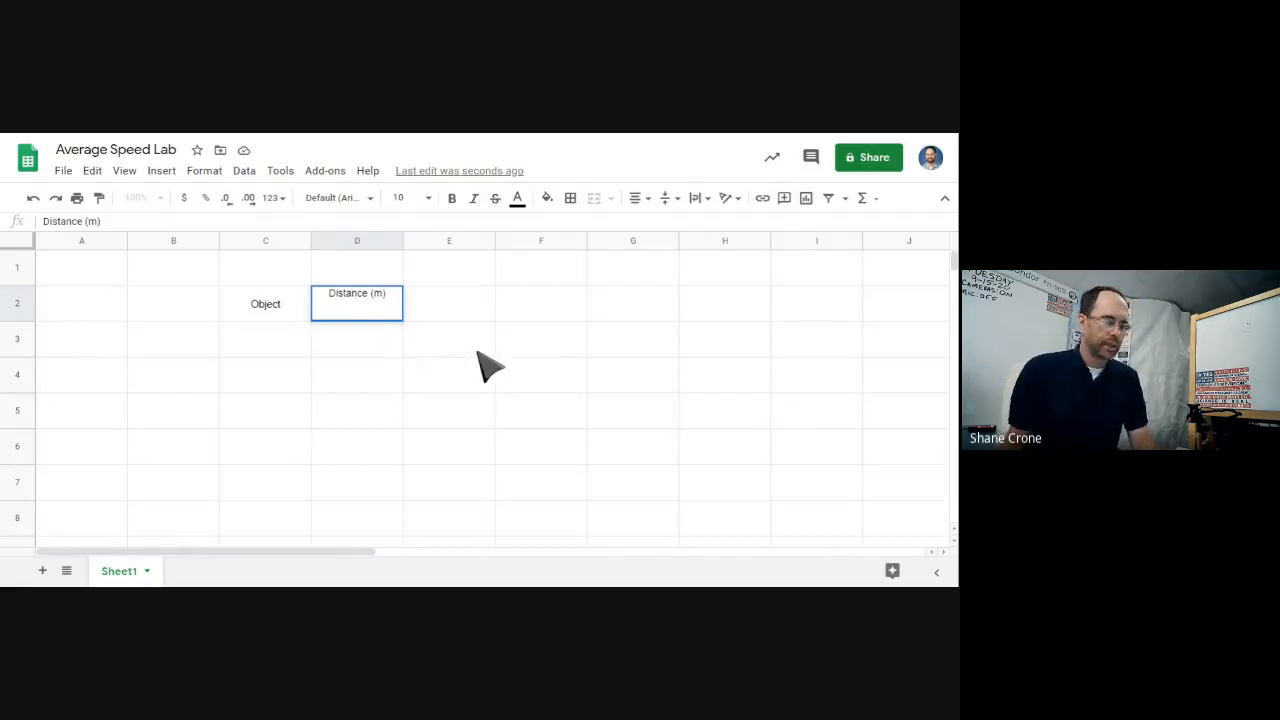
key("Return")
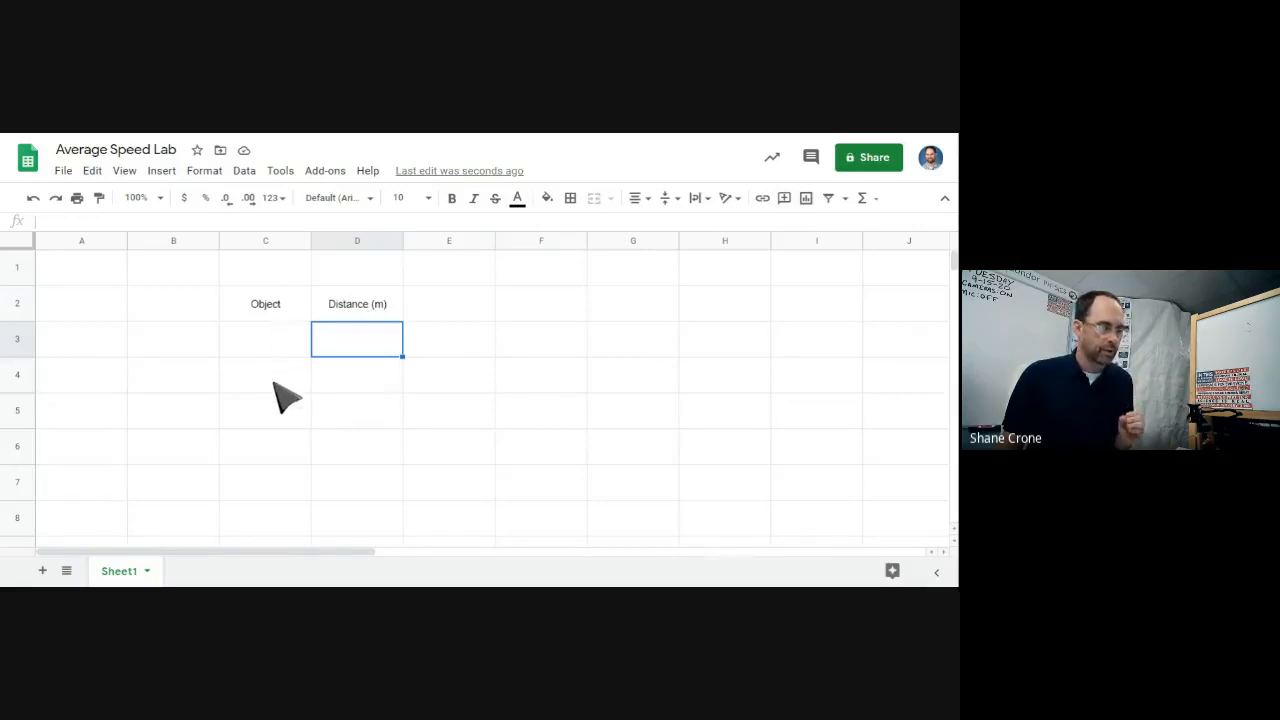
Step: Add the headers "Time (s)" in cell E2 and "Average Speed (m/s)" in cell F2
left_click(430, 305)
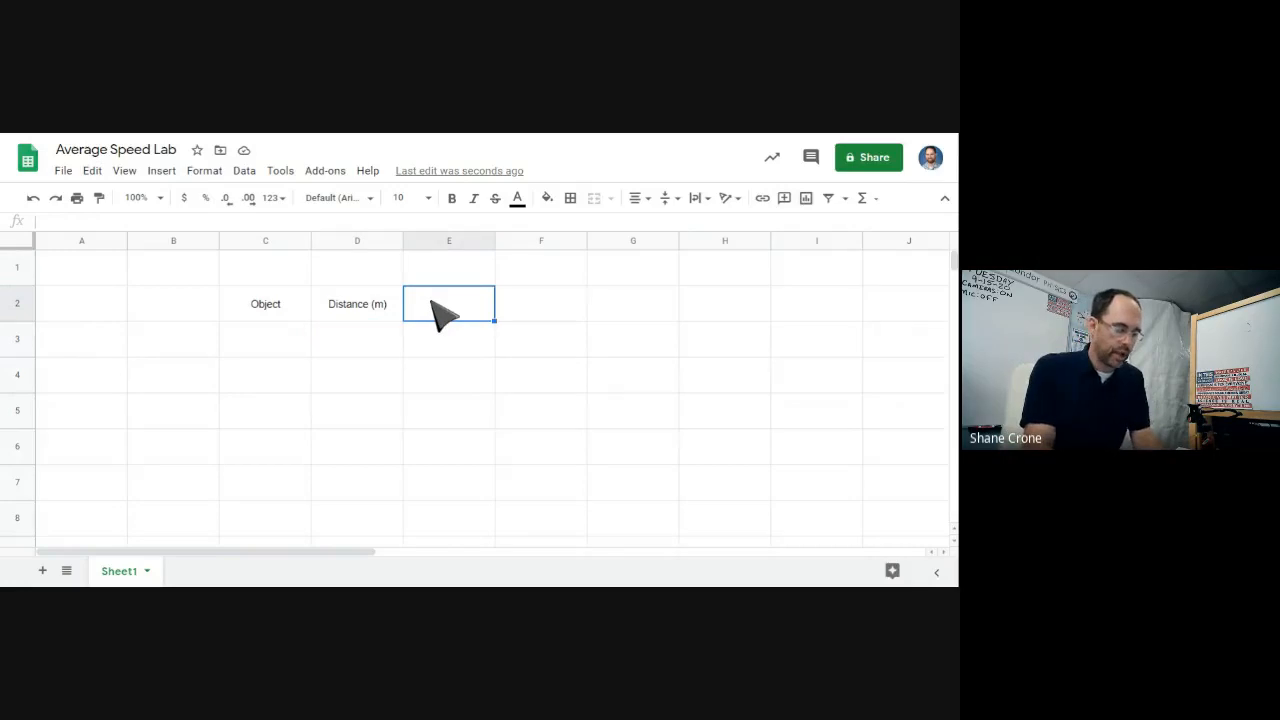
type("Time (s)")
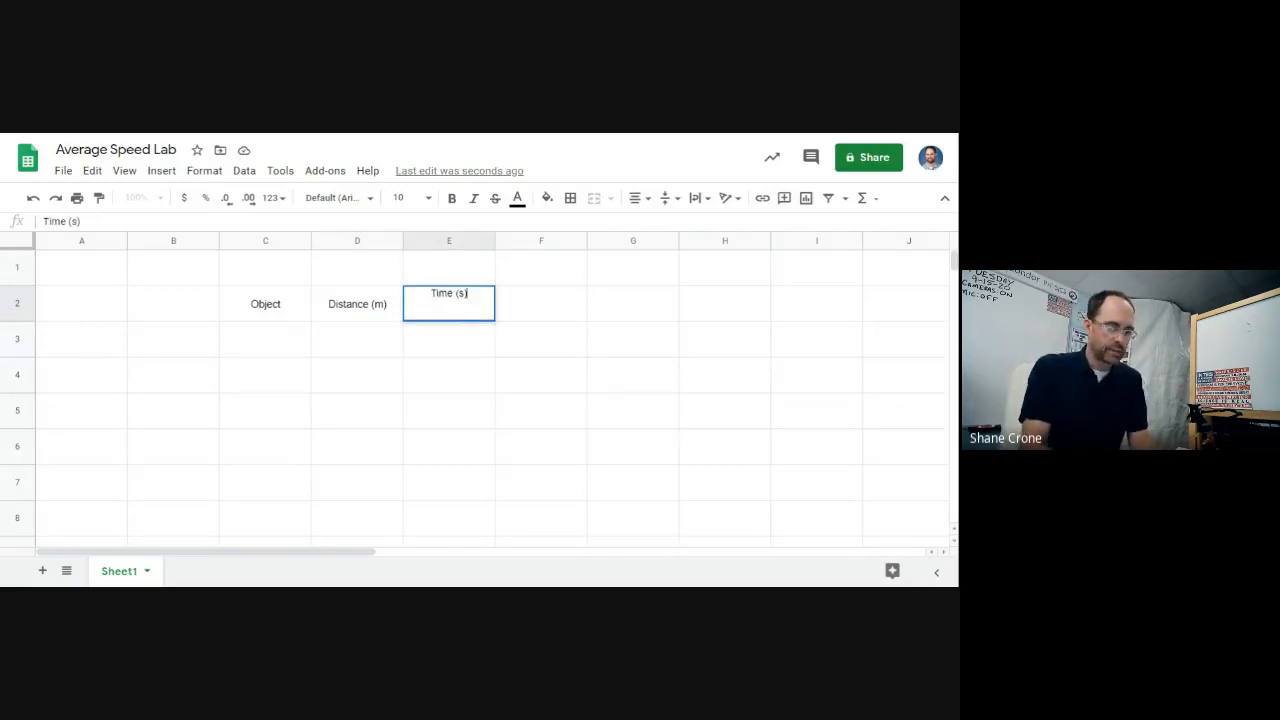
key("Return")
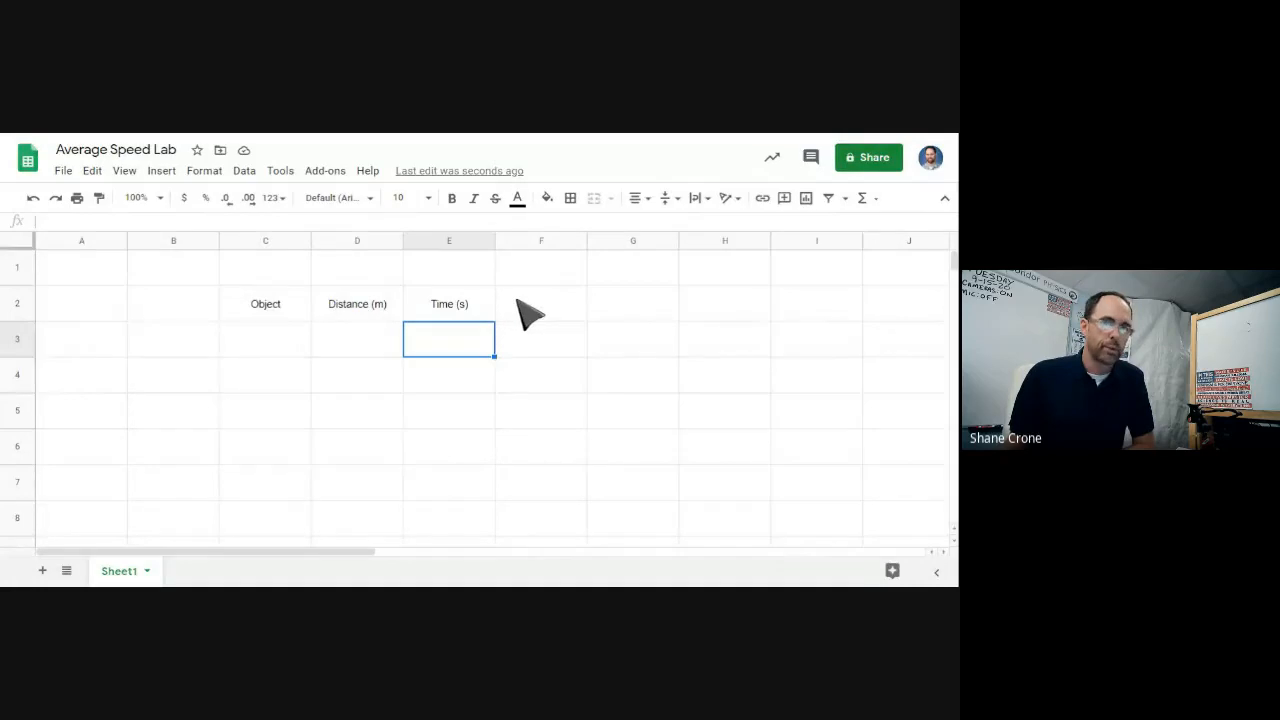
left_click(545, 314)
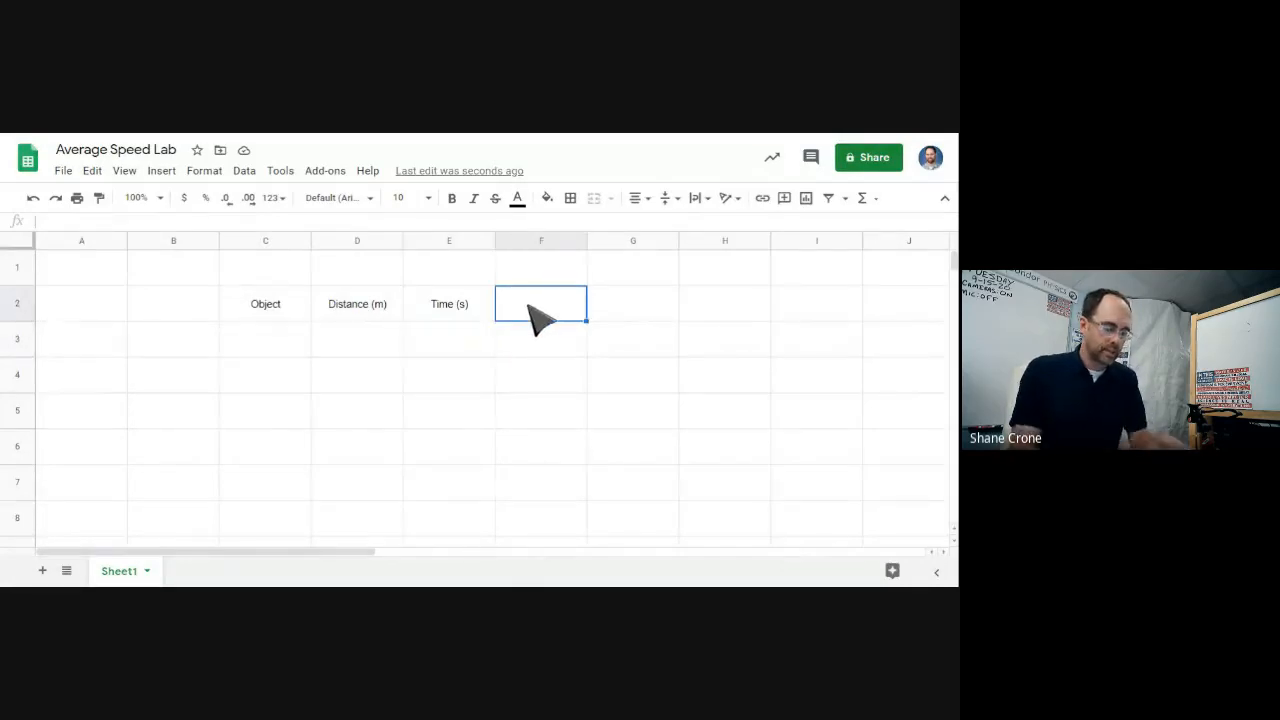
type("Average ")
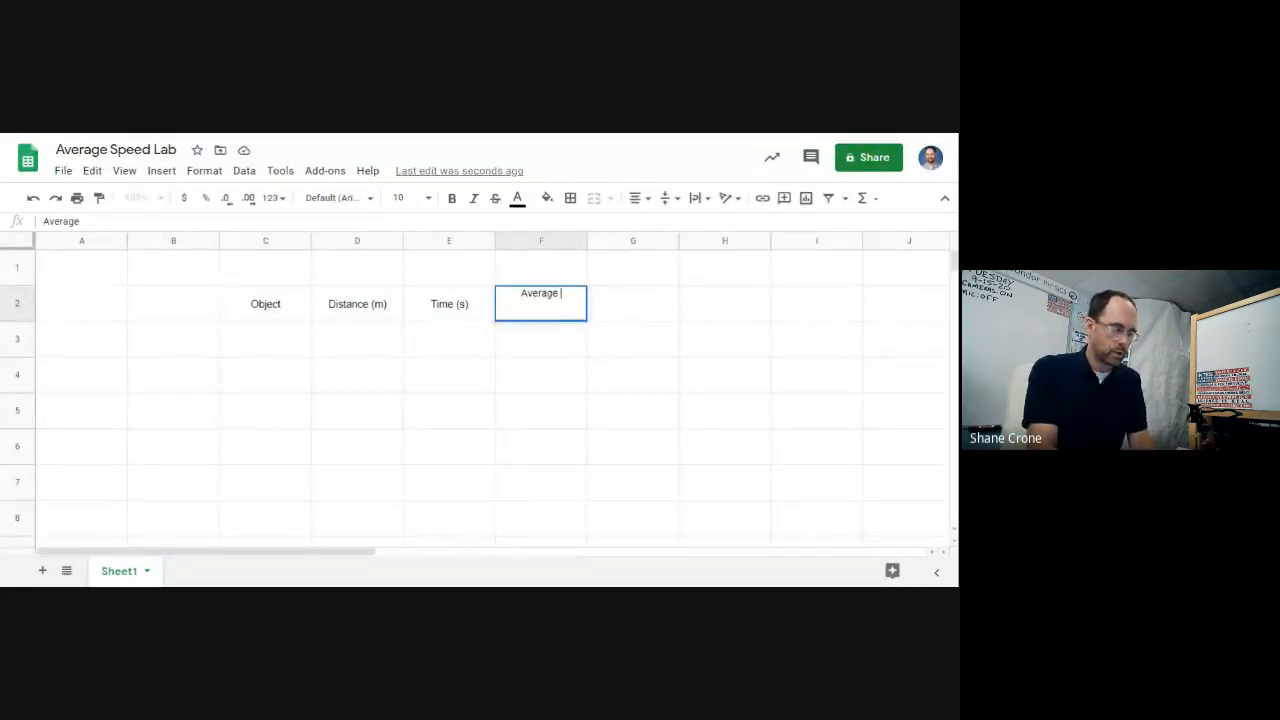
type("Speed (")
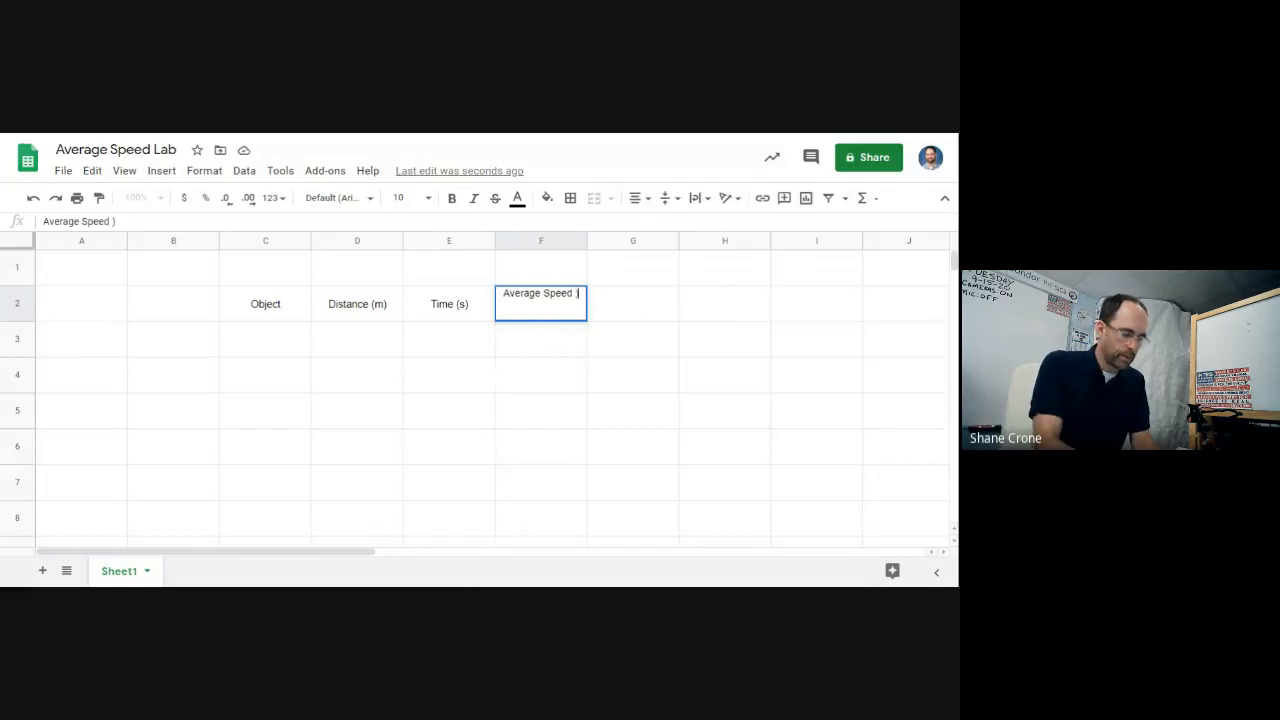
type("m")
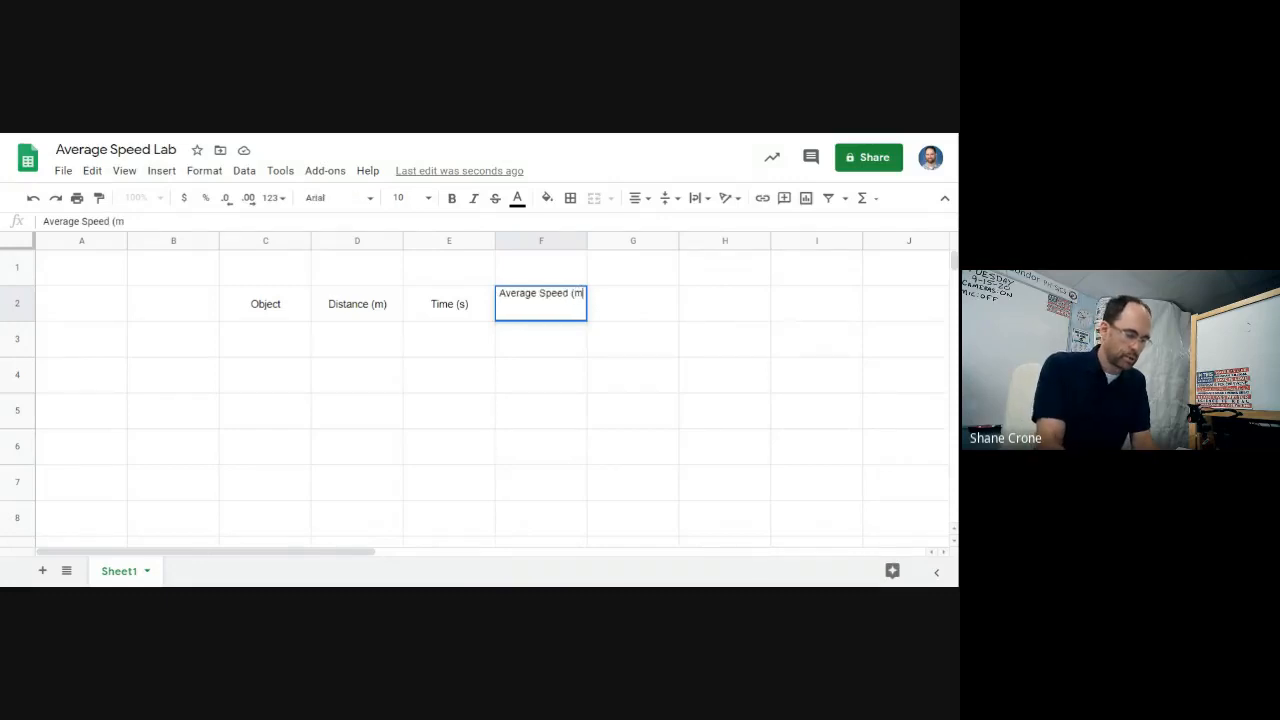
type("/s)")
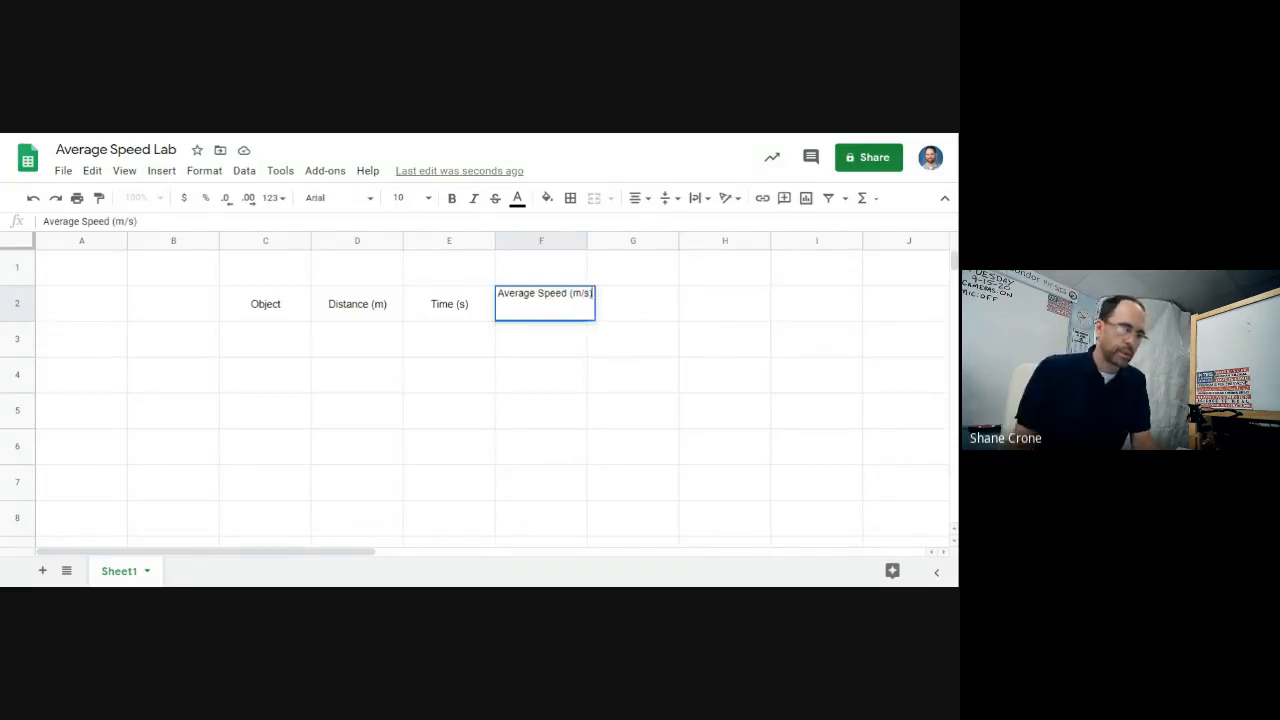
key("Return")
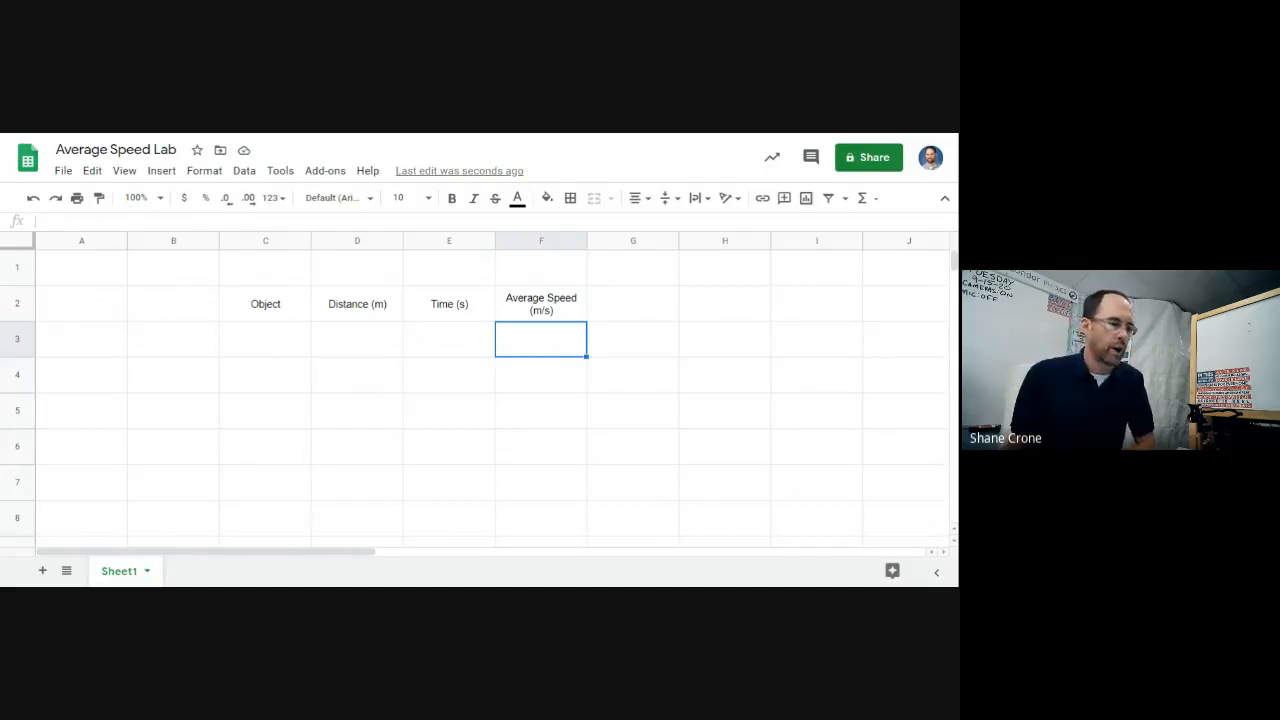
Step: Enter "Battery Car" as the first object in cell C3
left_click(260, 340)
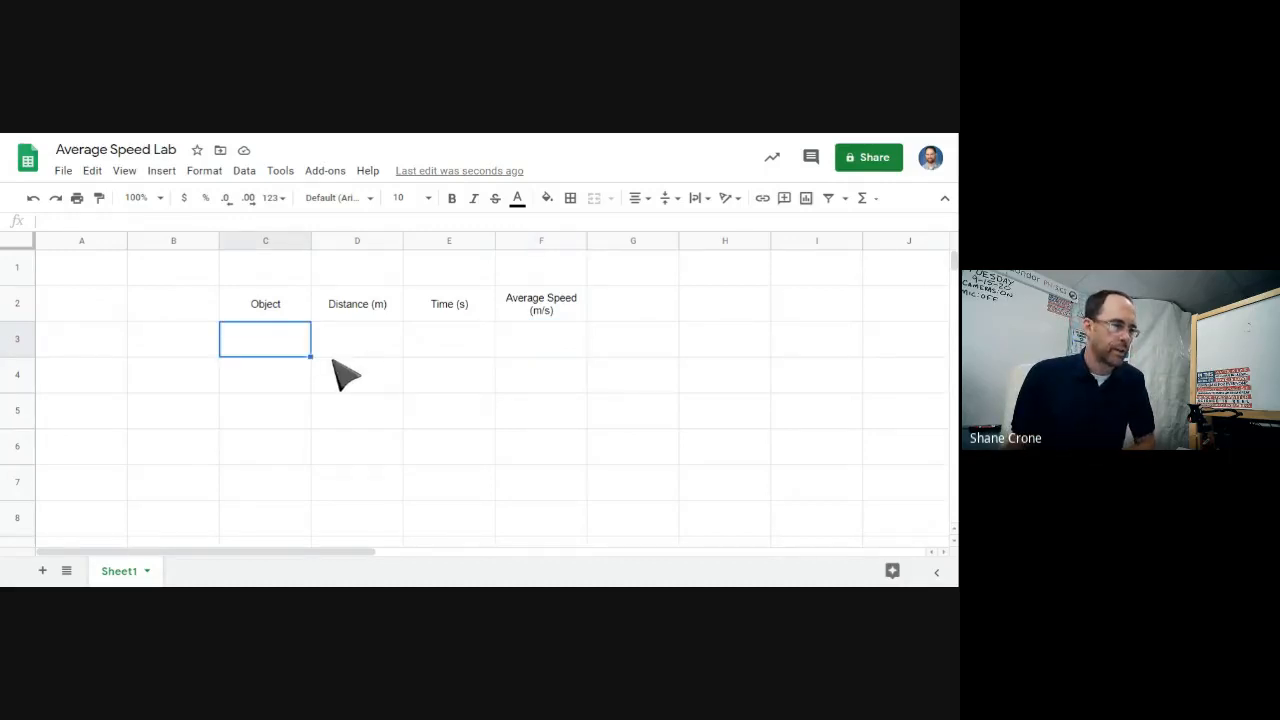
type("Batter")
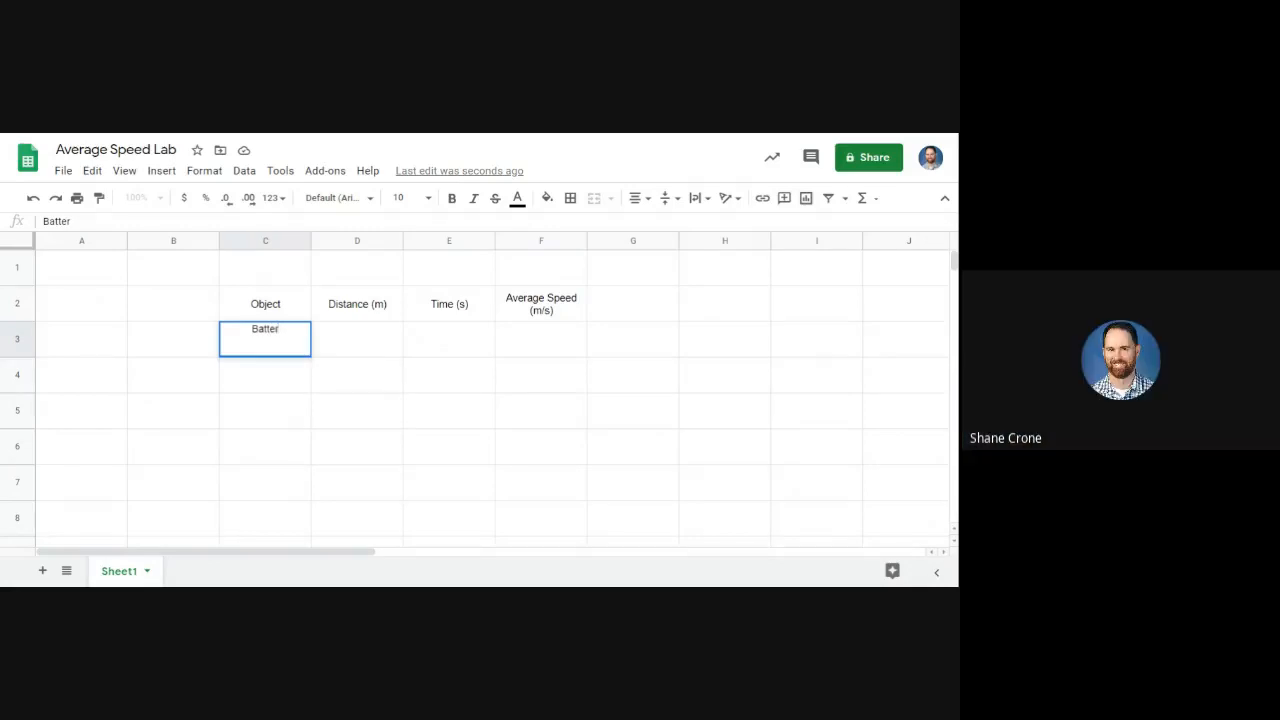
type("y Car")
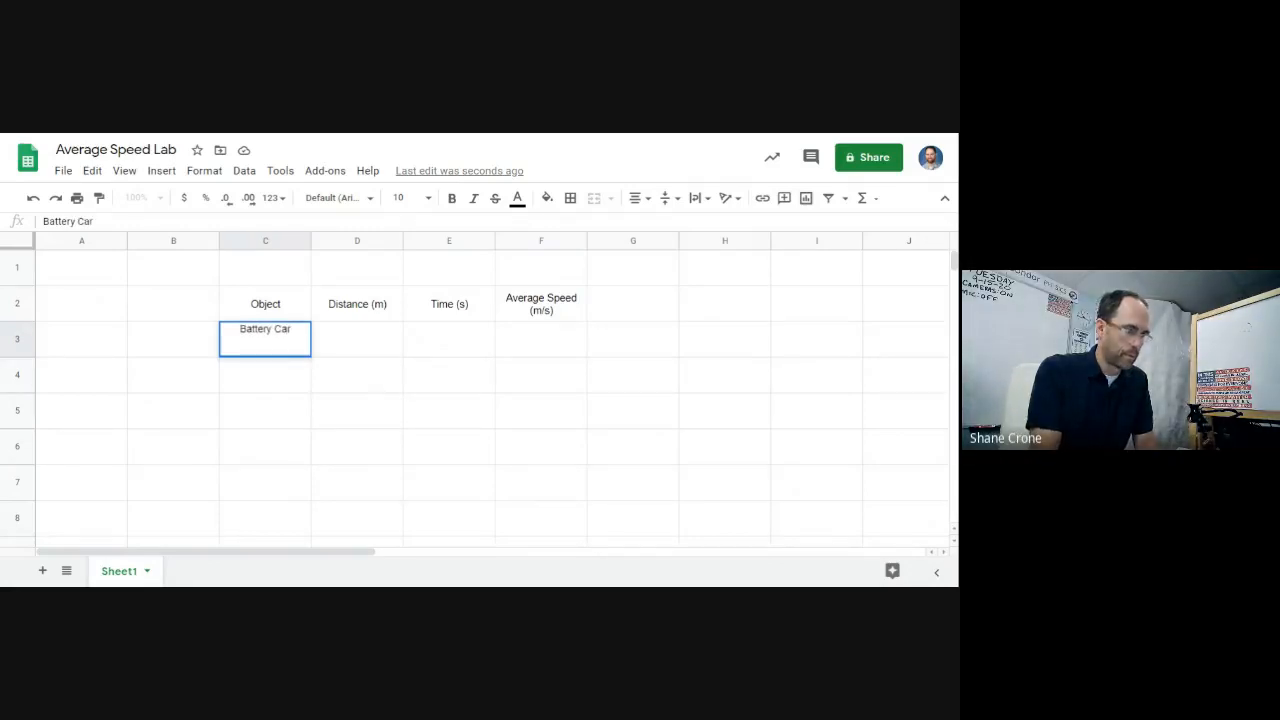
key("Return")
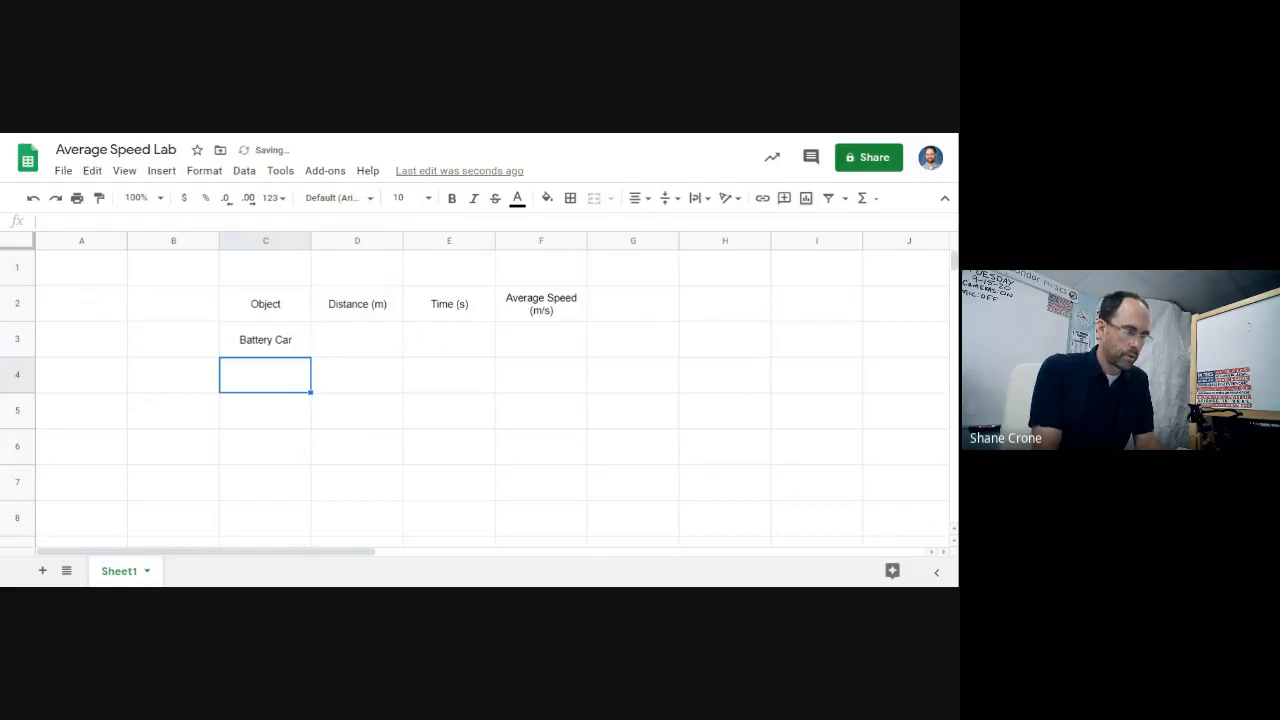
Step: Enter "Tomy Car" in cell C4 and "Pull Back Car" in cell C5
type("Tomy Car")
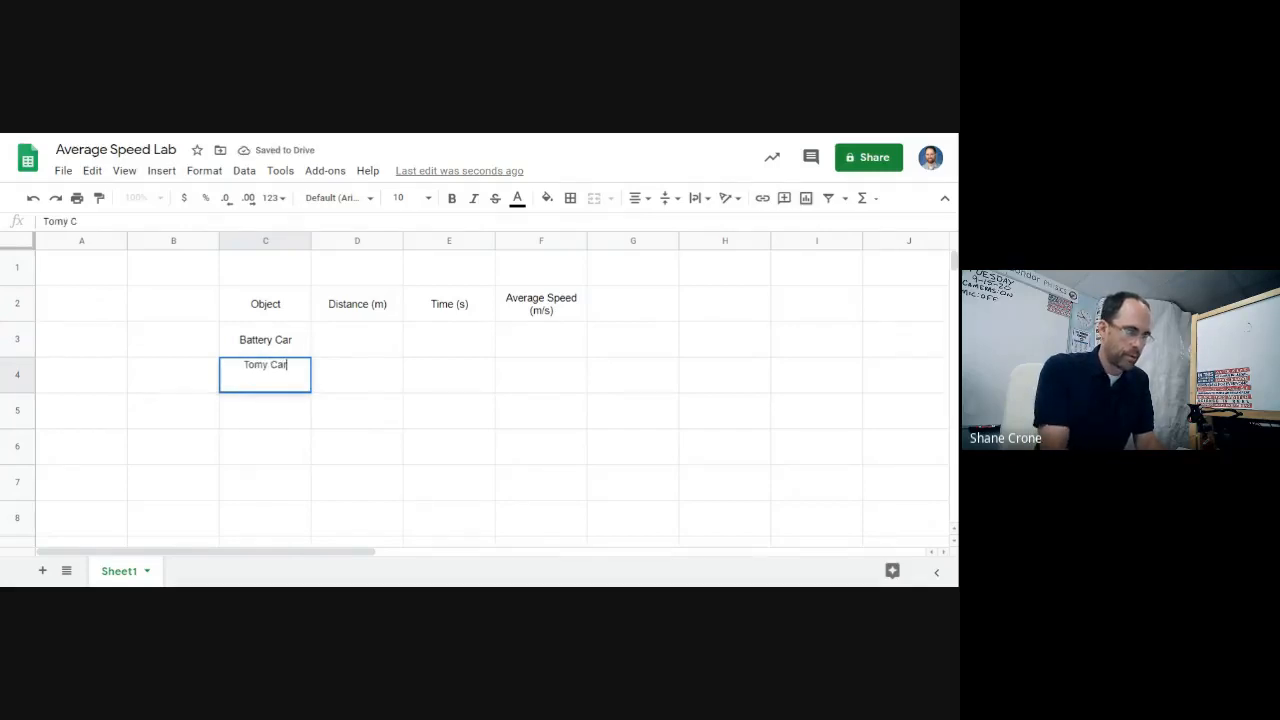
key("Return")
type("Pu")
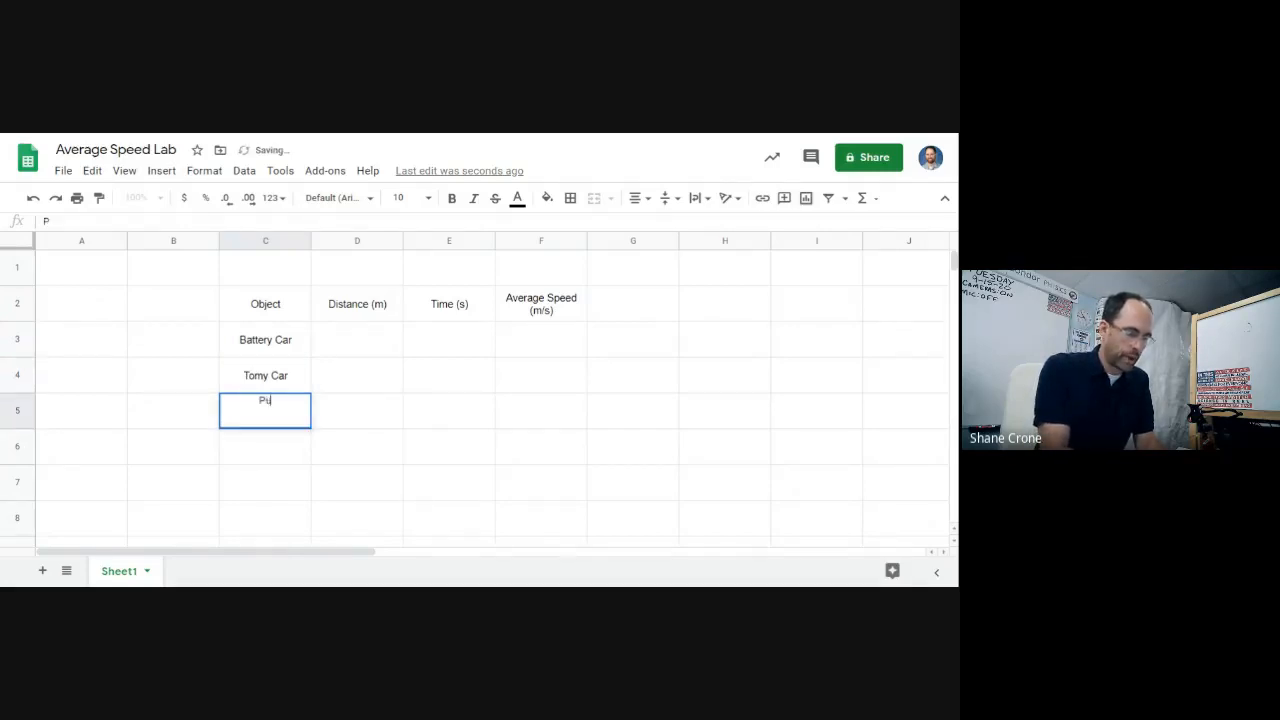
type("ll Back ")
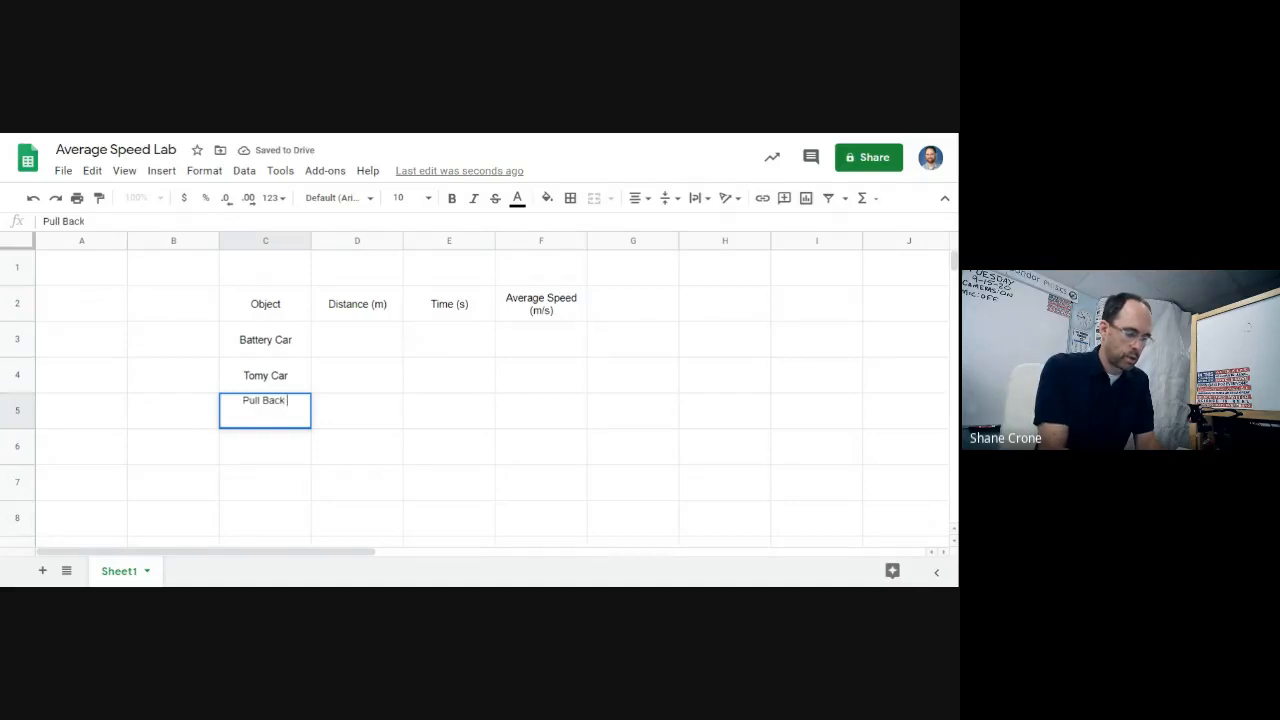
type("Car")
key("Return")
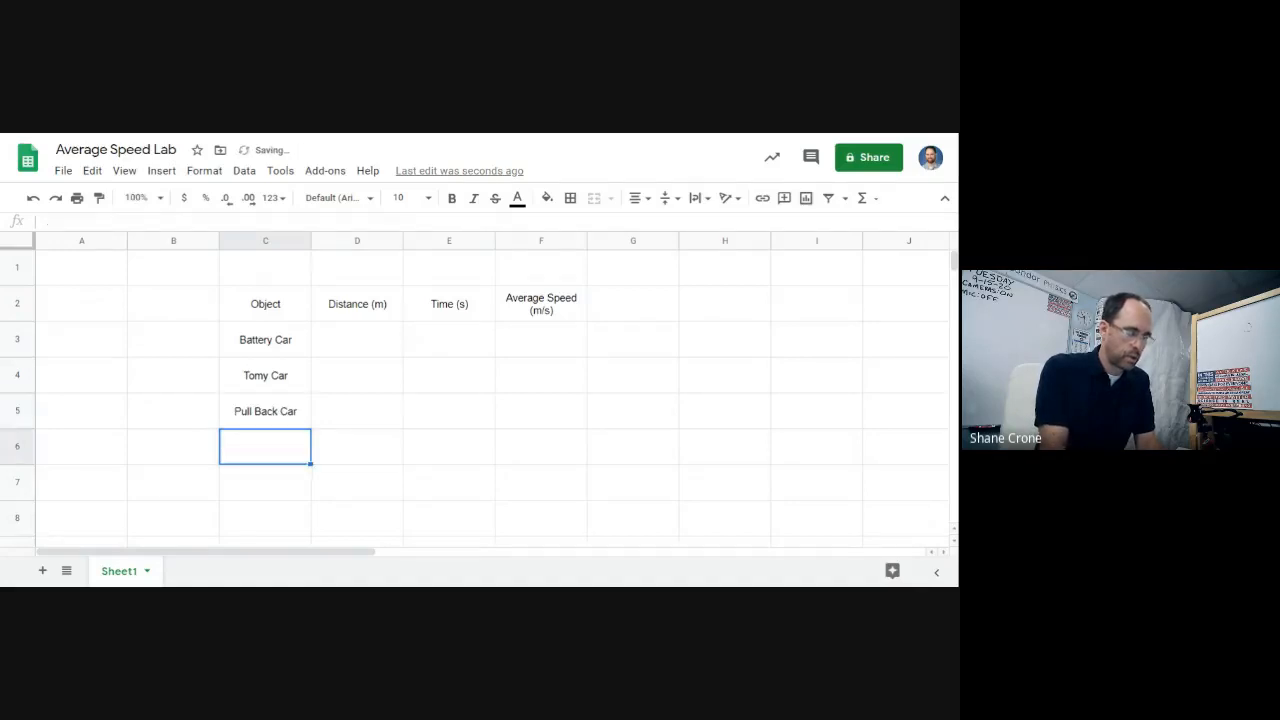
Step: Continue the object list with "Fly Wheel Car" in C6, "Walk" in C7 and "Walking backwards" in C8
type("F")
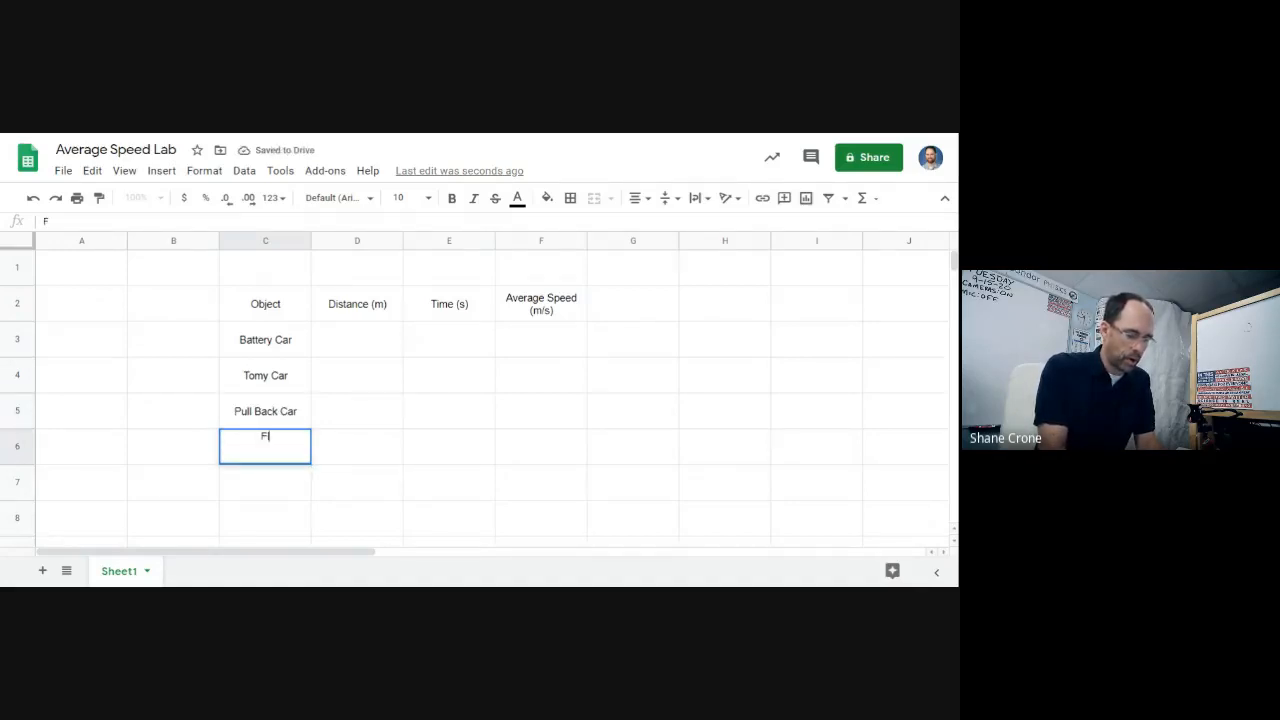
type("ly Wheel Car")
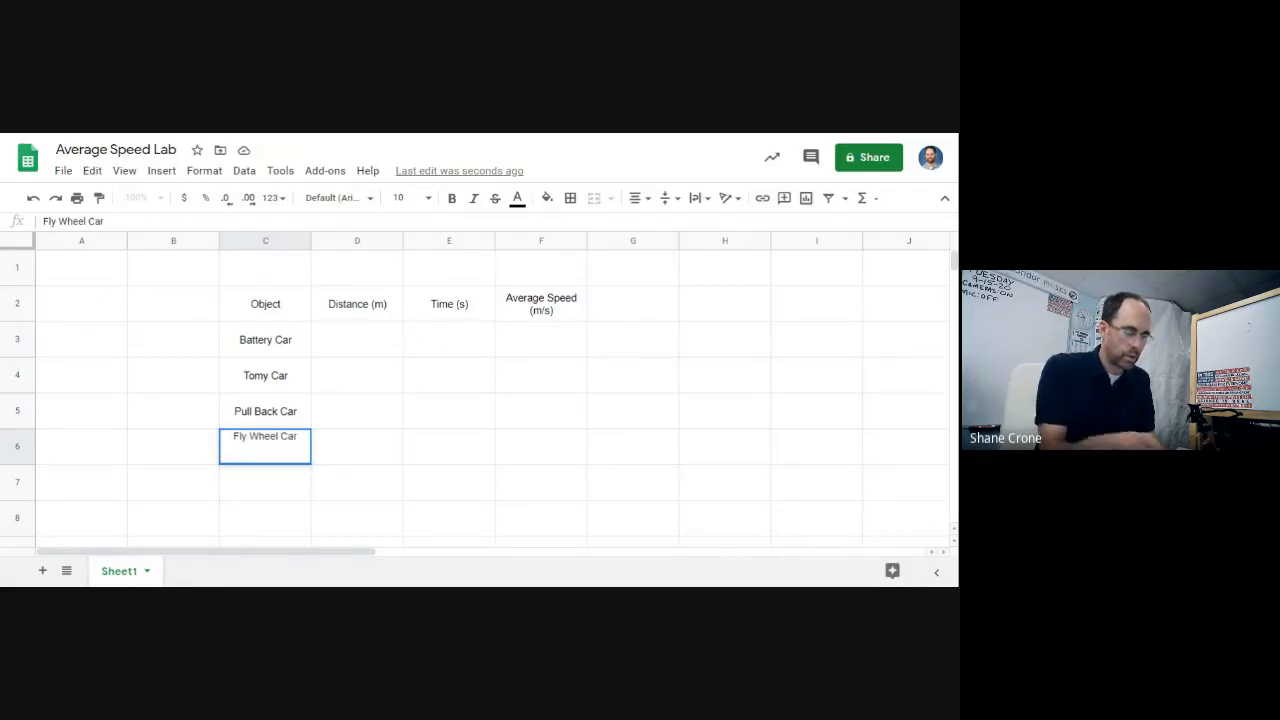
key("Return")
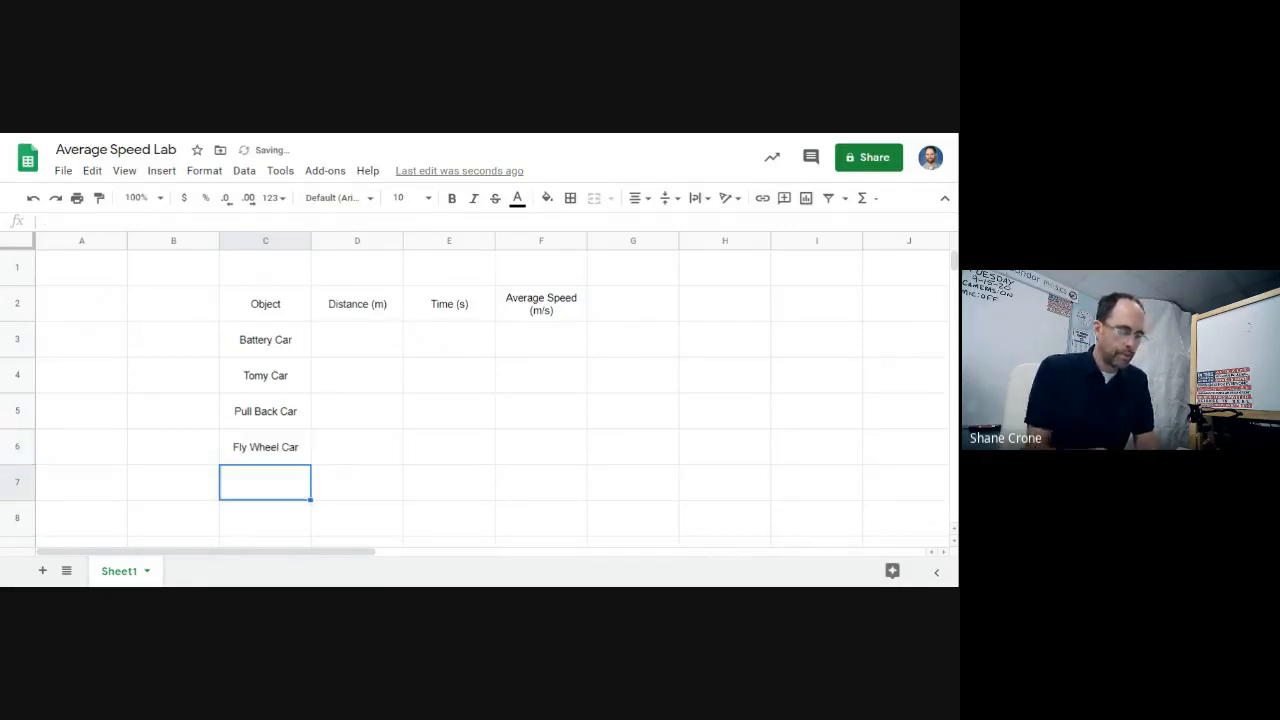
type("Walk")
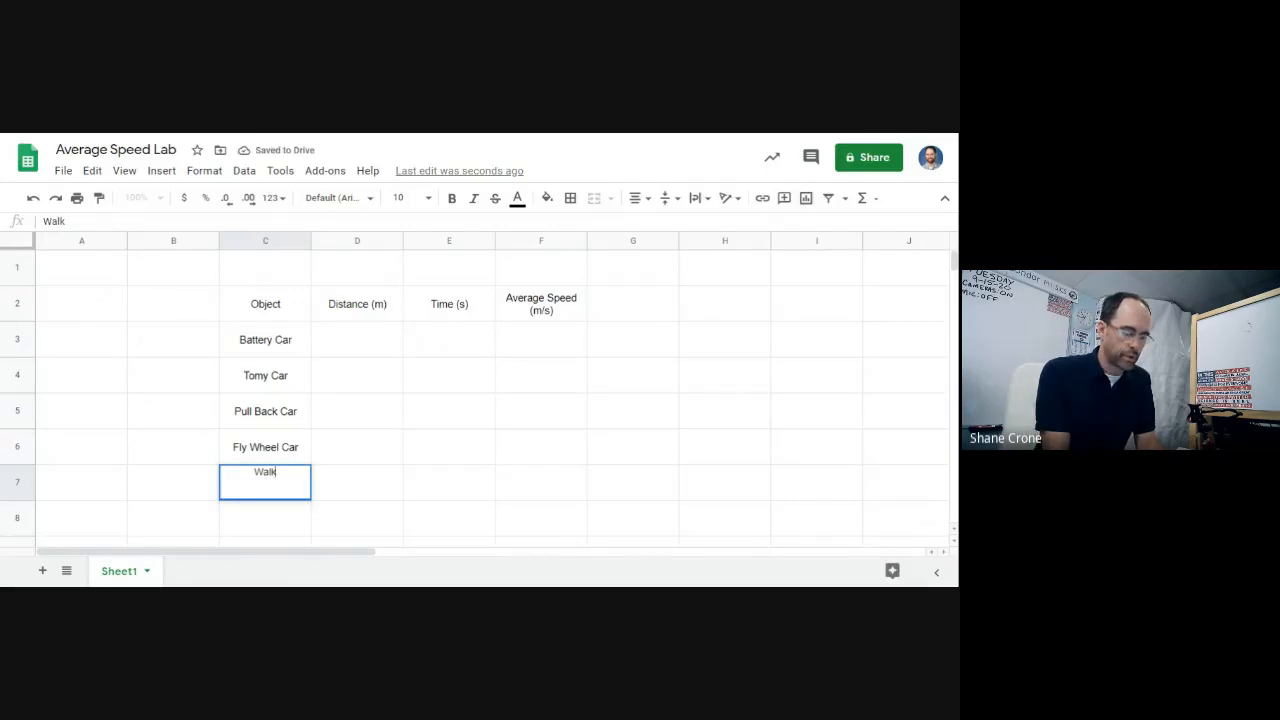
key("Return")
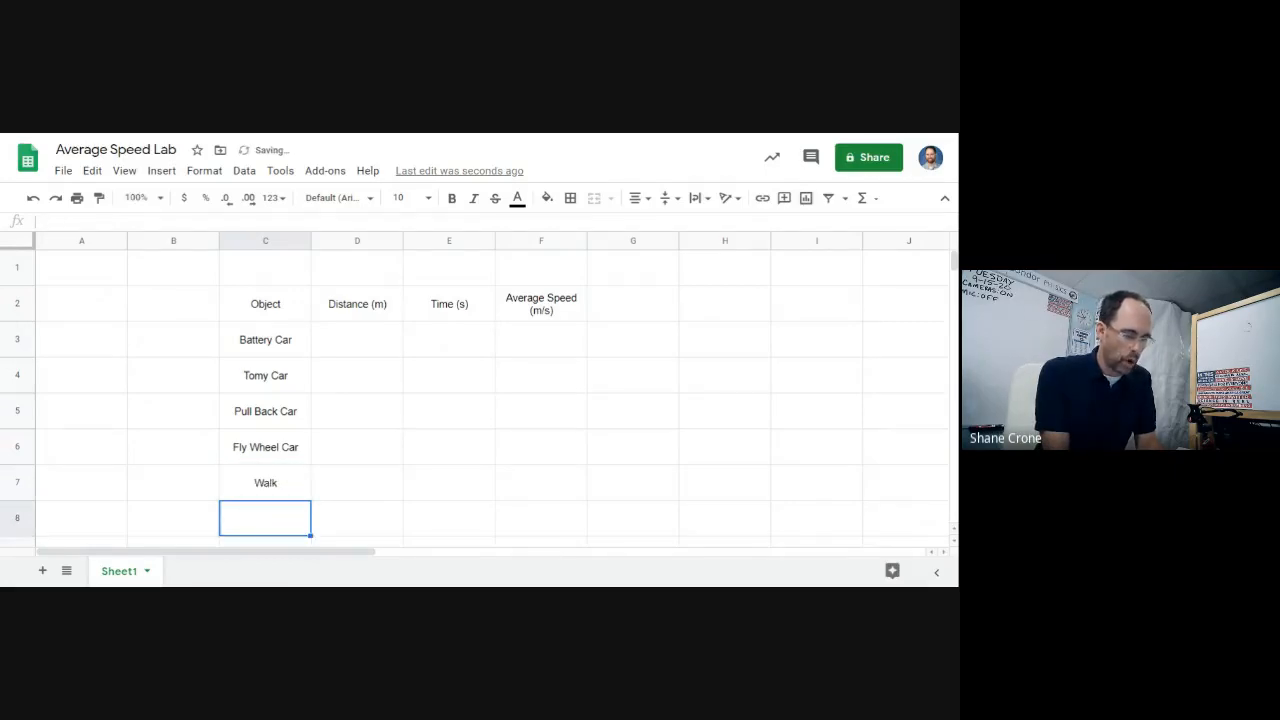
type("Walking")
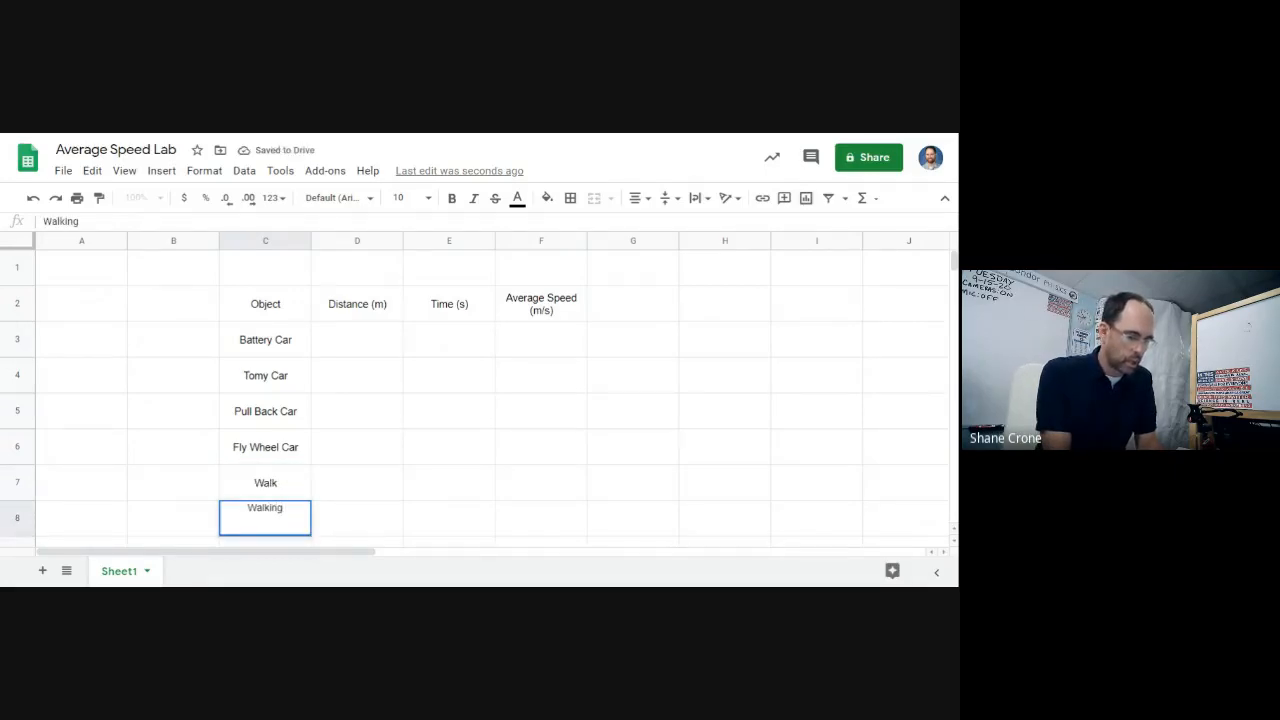
type(" backwar")
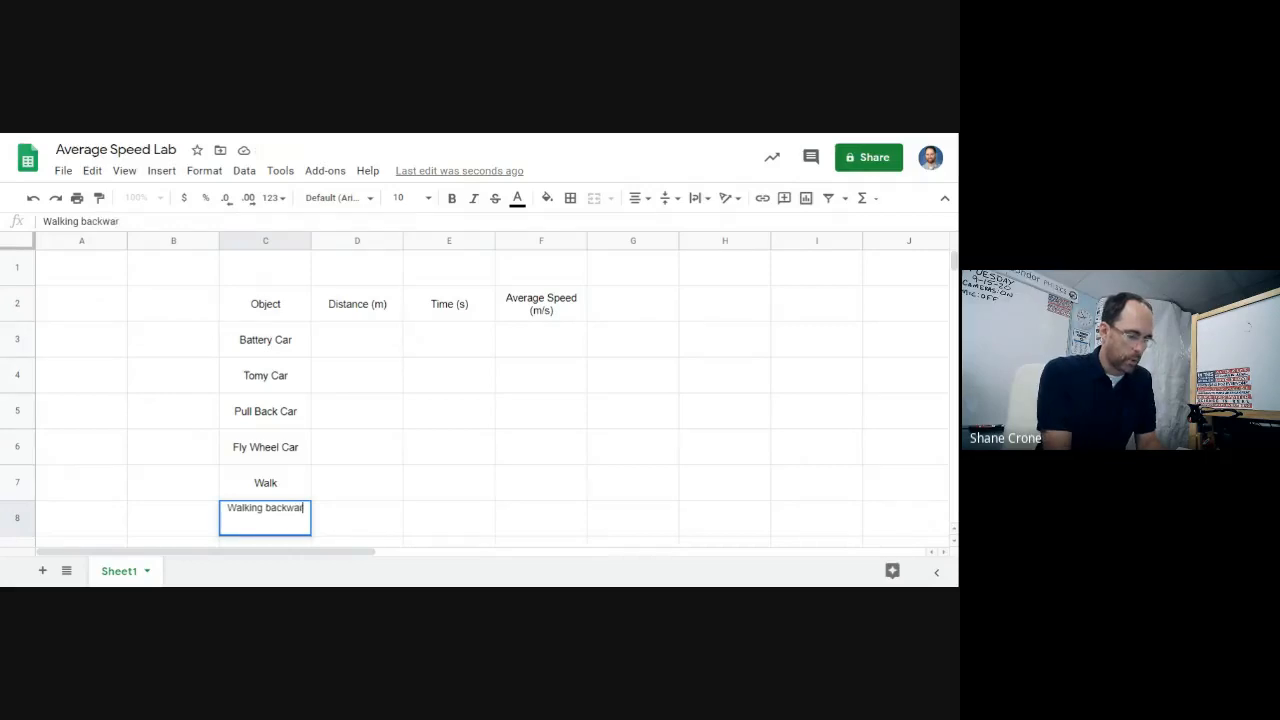
type("ds")
key("Return")
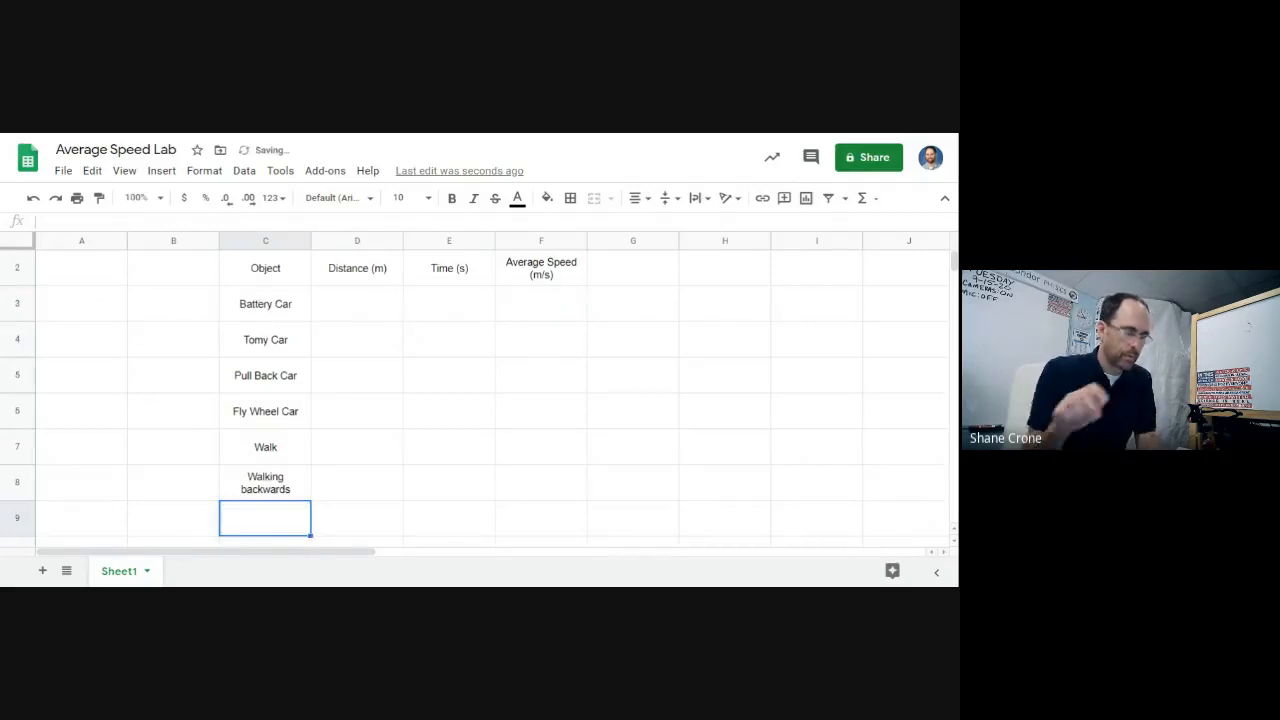
Step: Change the object name in cell C7 to "Walking"
left_click(288, 457)
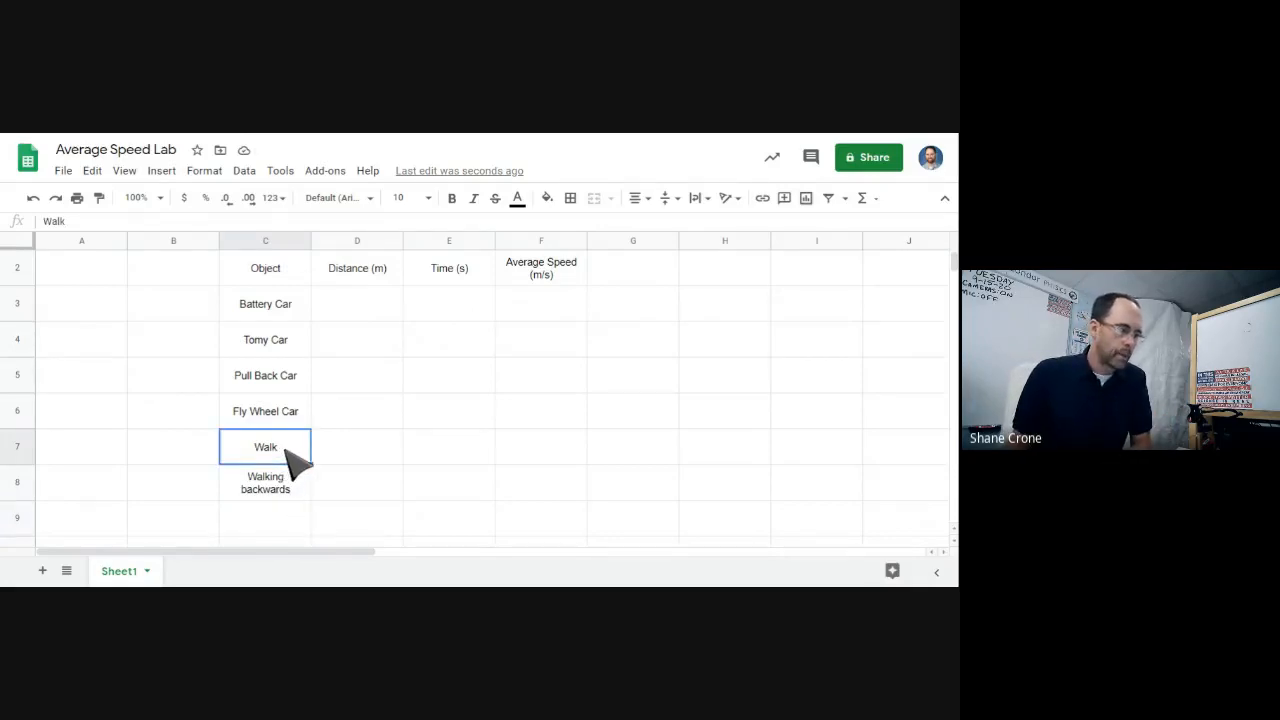
double_click(284, 448)
type("ing")
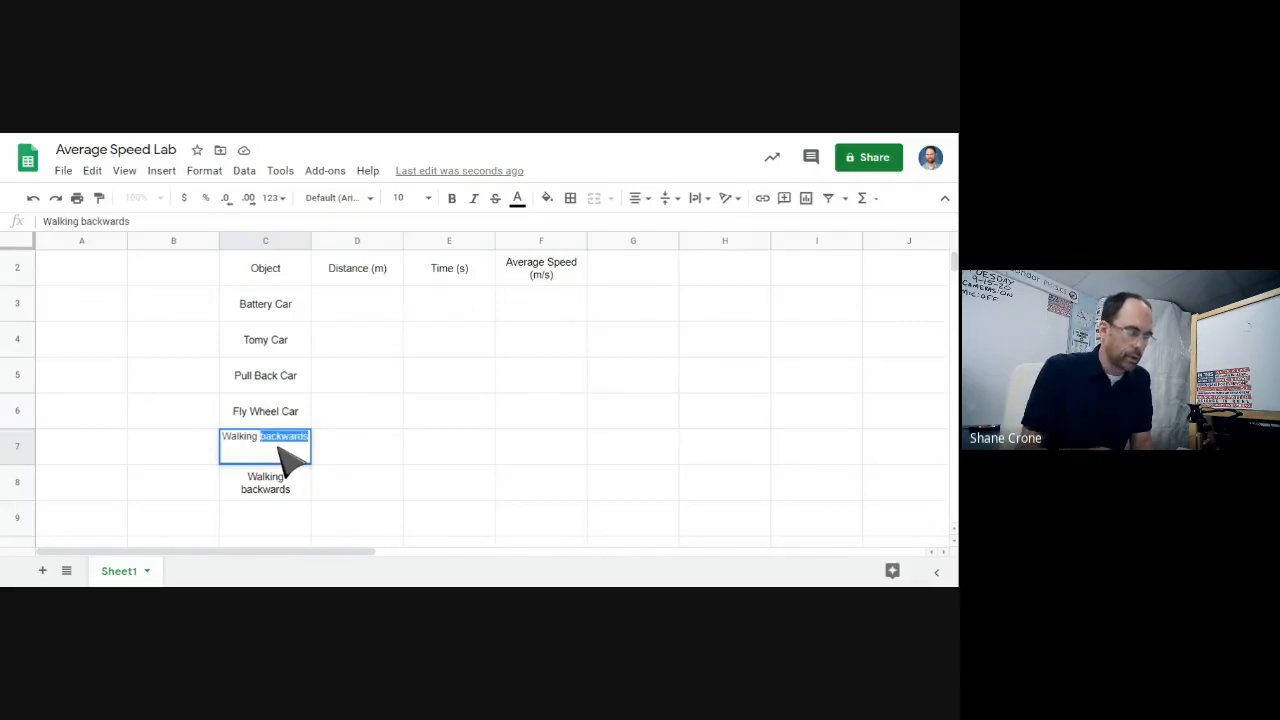
key("BackSpace")
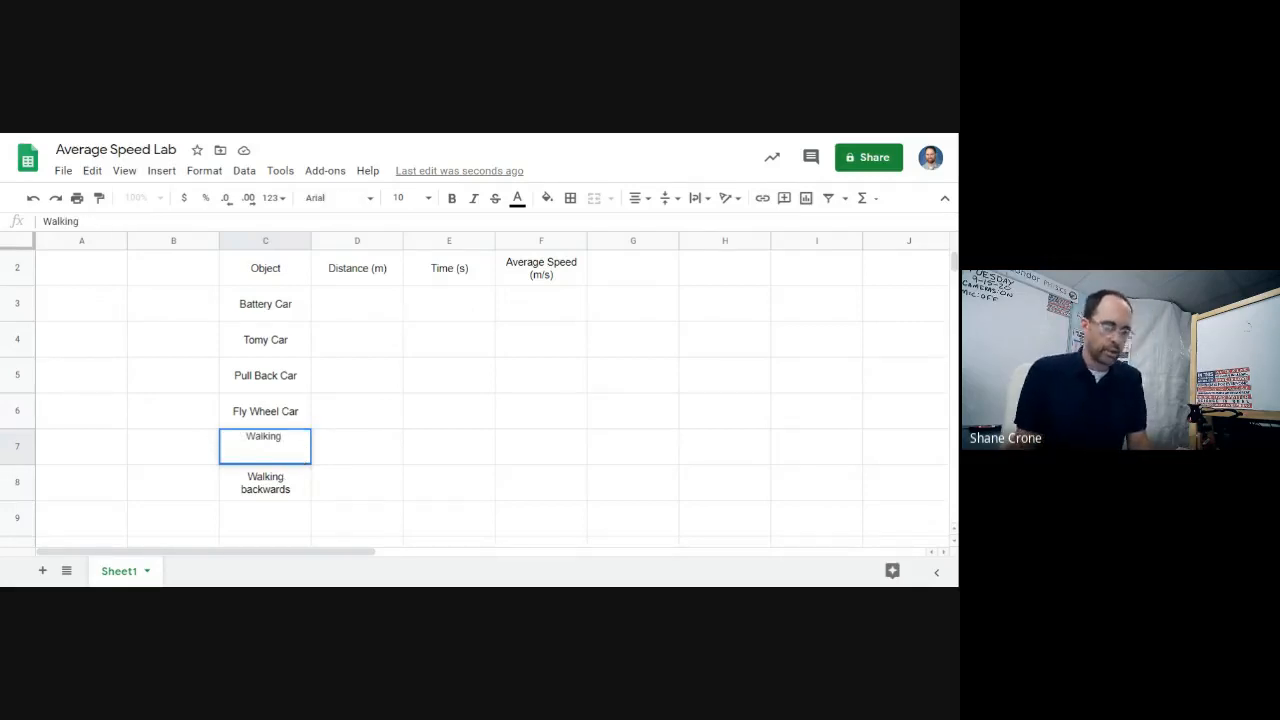
key("Return")
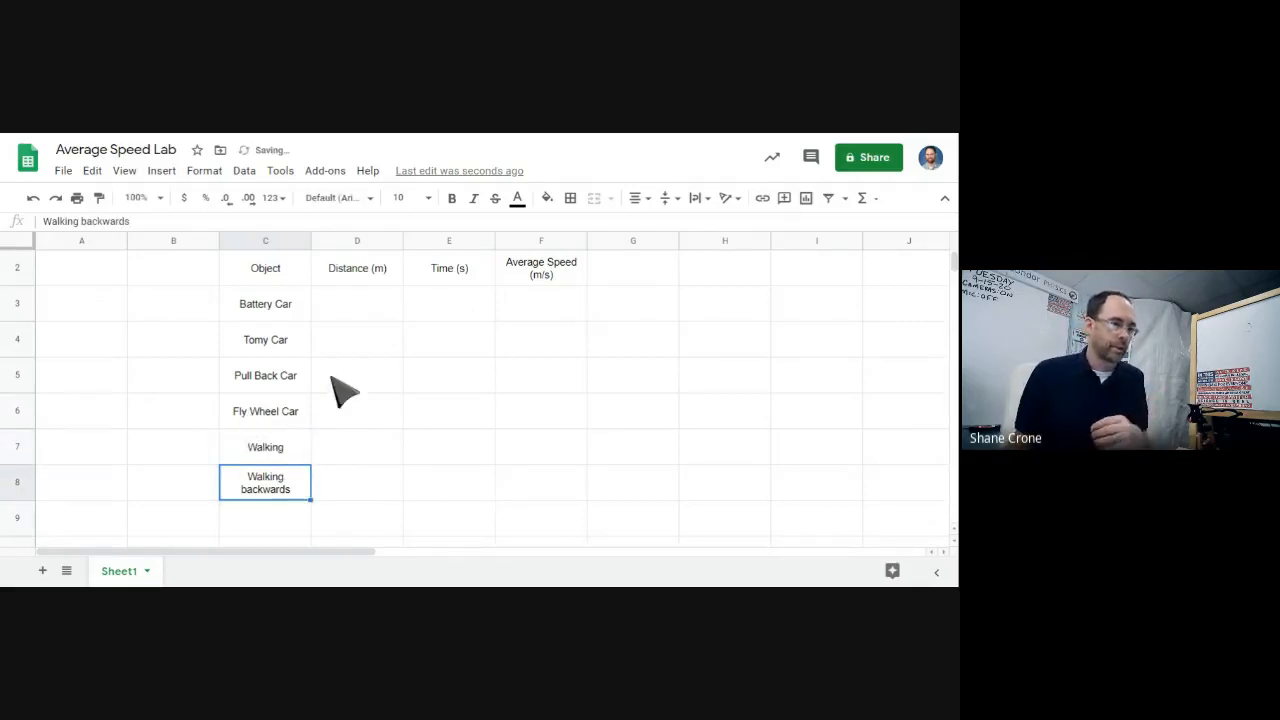
Step: Enter 3.00 as the Battery Car's distance in cell D3
scroll(370, 398, "up", 1)
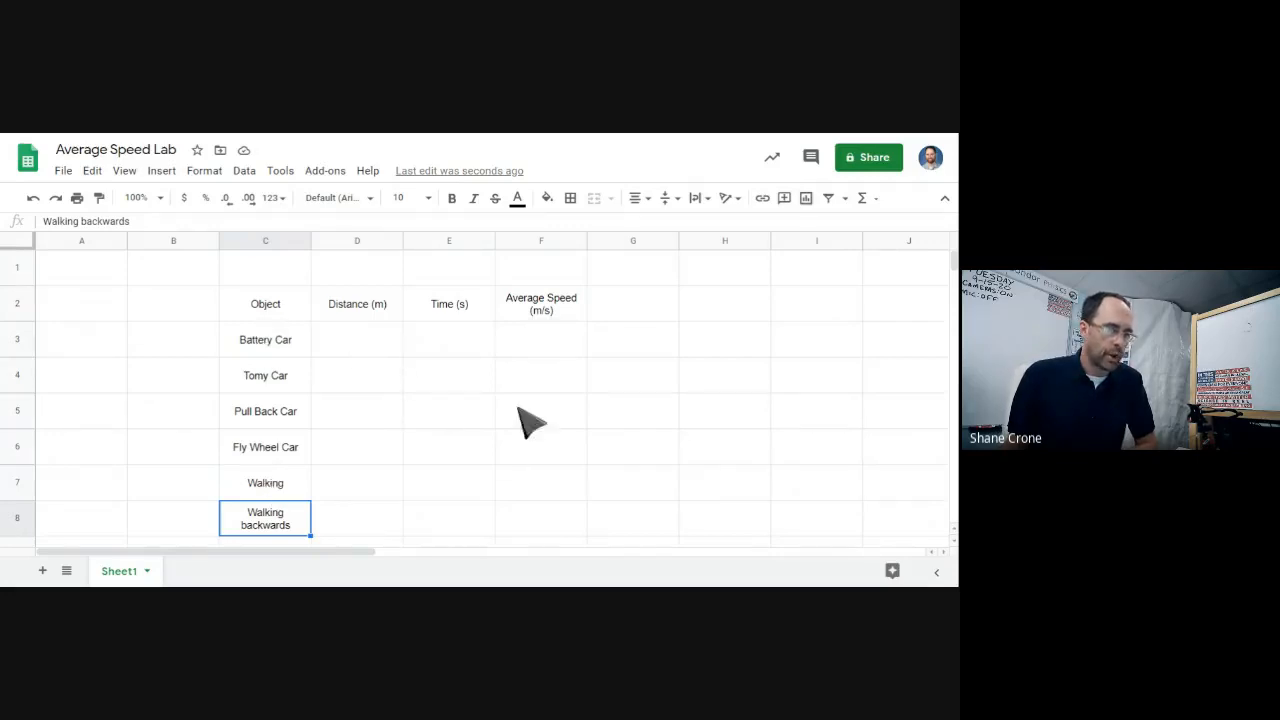
left_click(357, 340)
type("3")
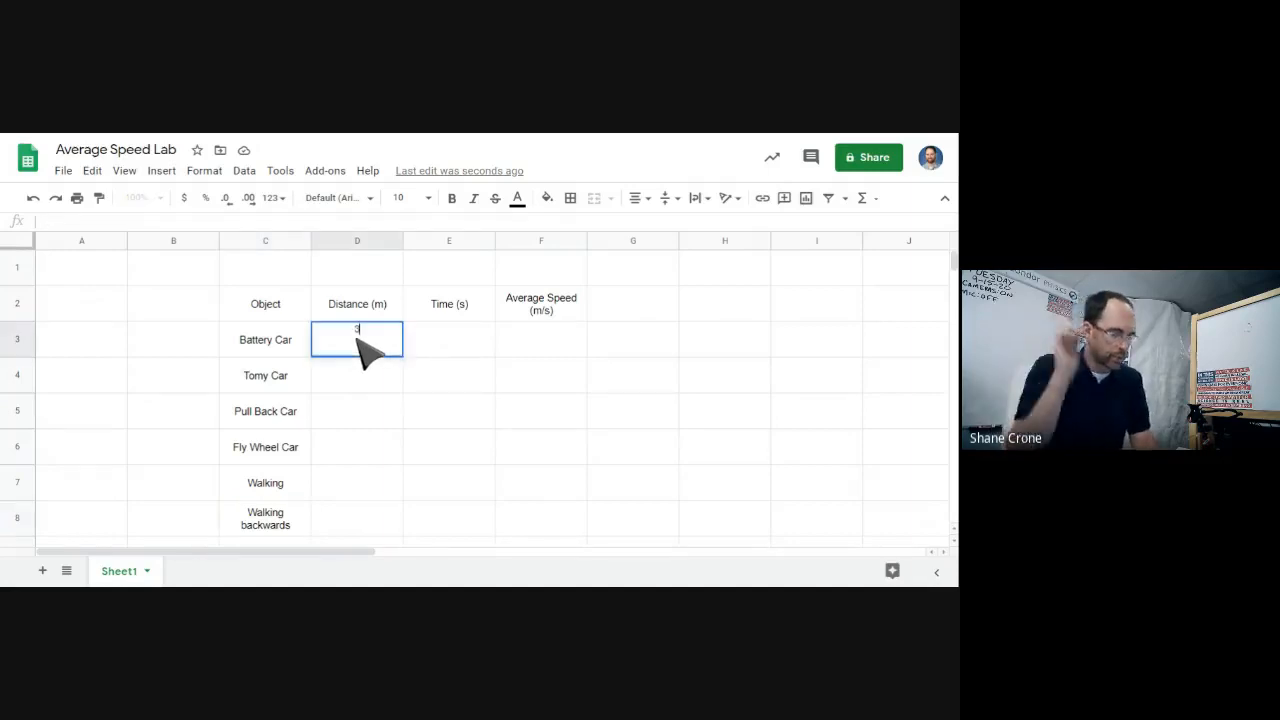
type(".00")
key("Return")
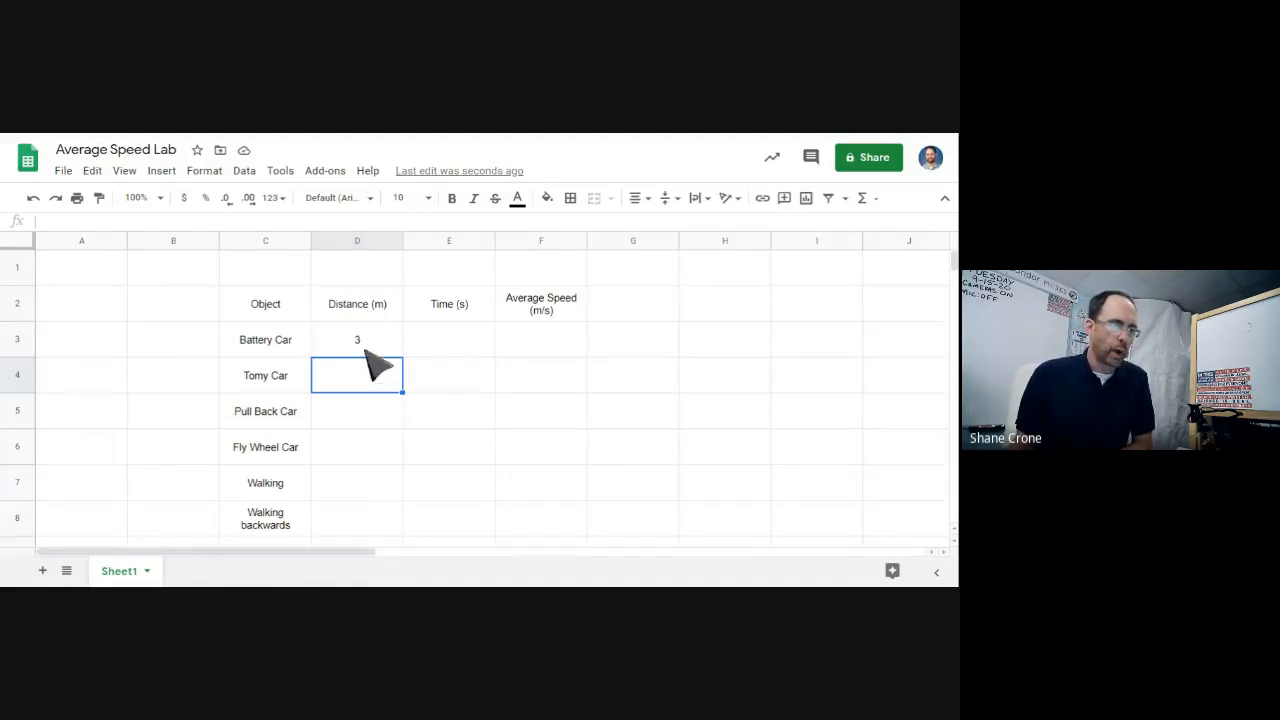
Step: Format the distance cells D3 to D8 to show two decimal places
left_click(370, 346)
left_click_drag(370, 346, 366, 531)
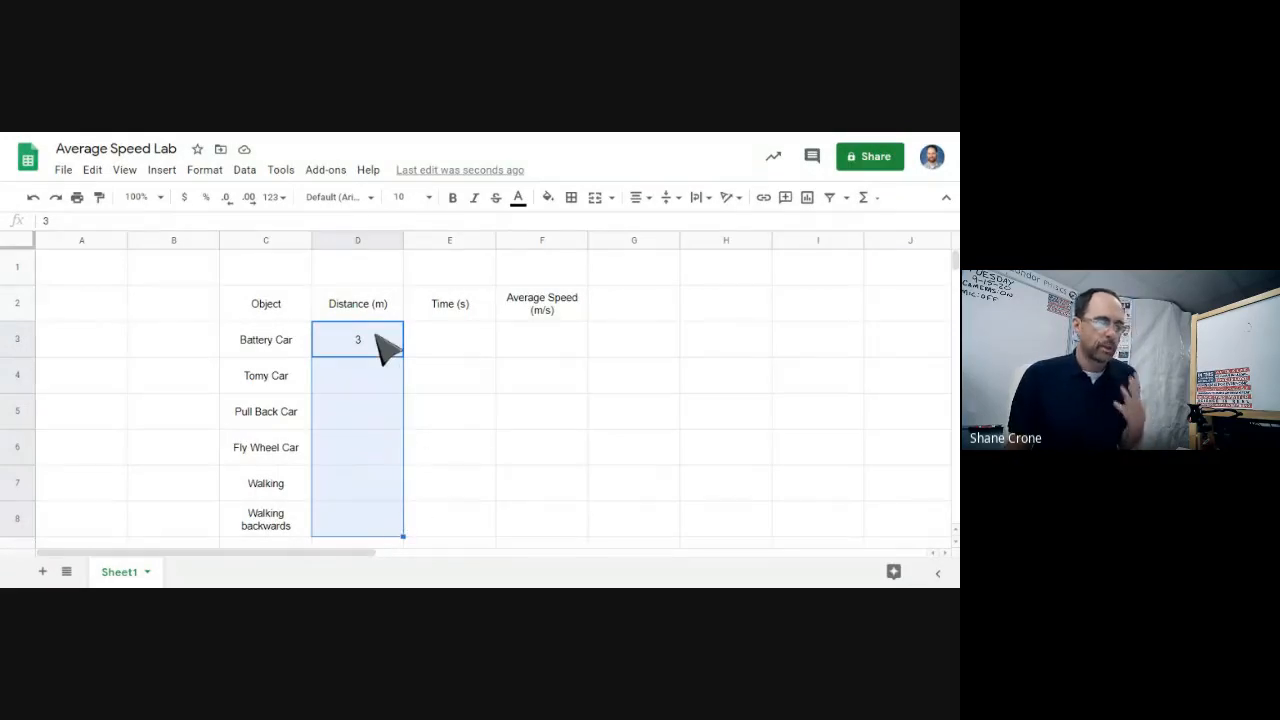
left_click(249, 197)
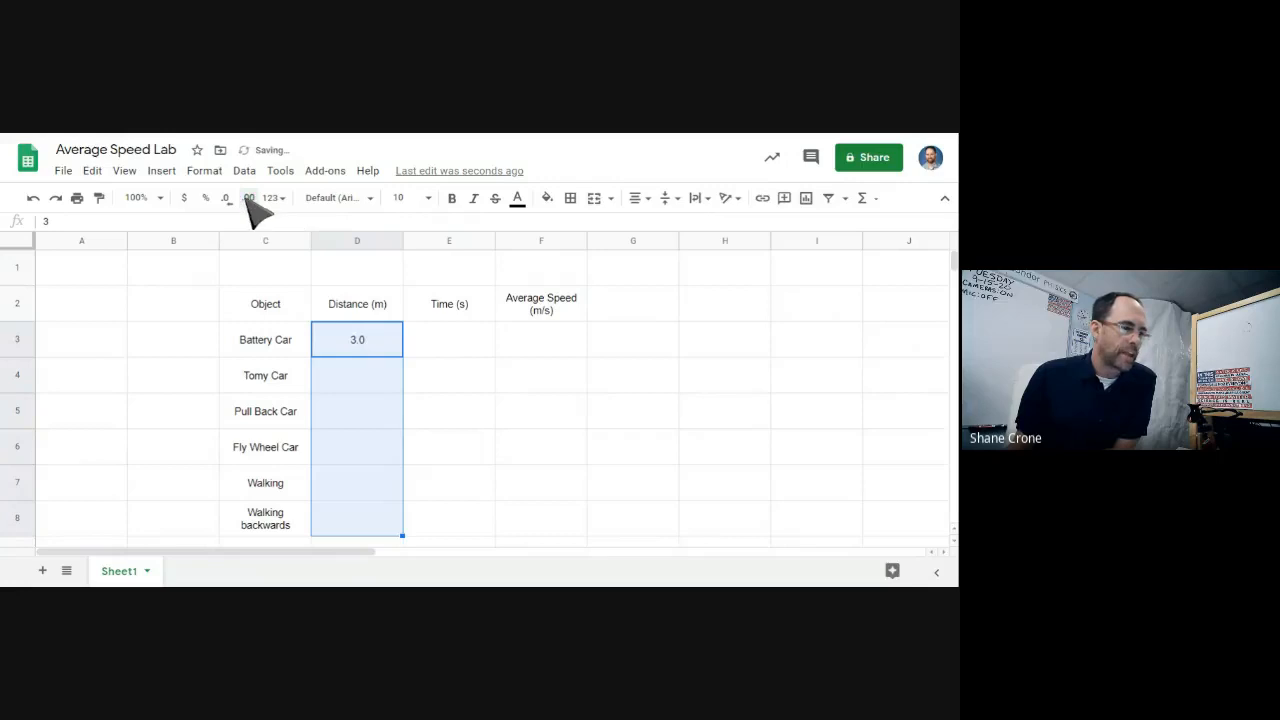
left_click(248, 197)
left_click(248, 197)
left_click(228, 197)
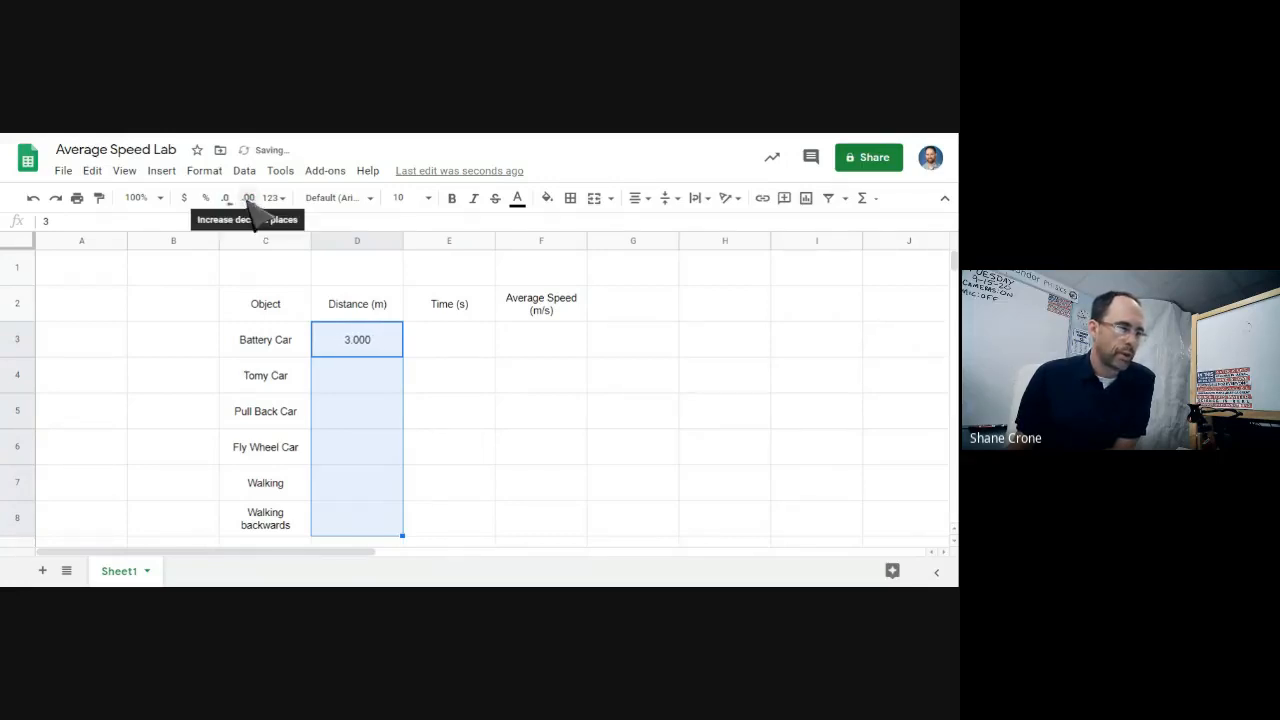
left_click(228, 197)
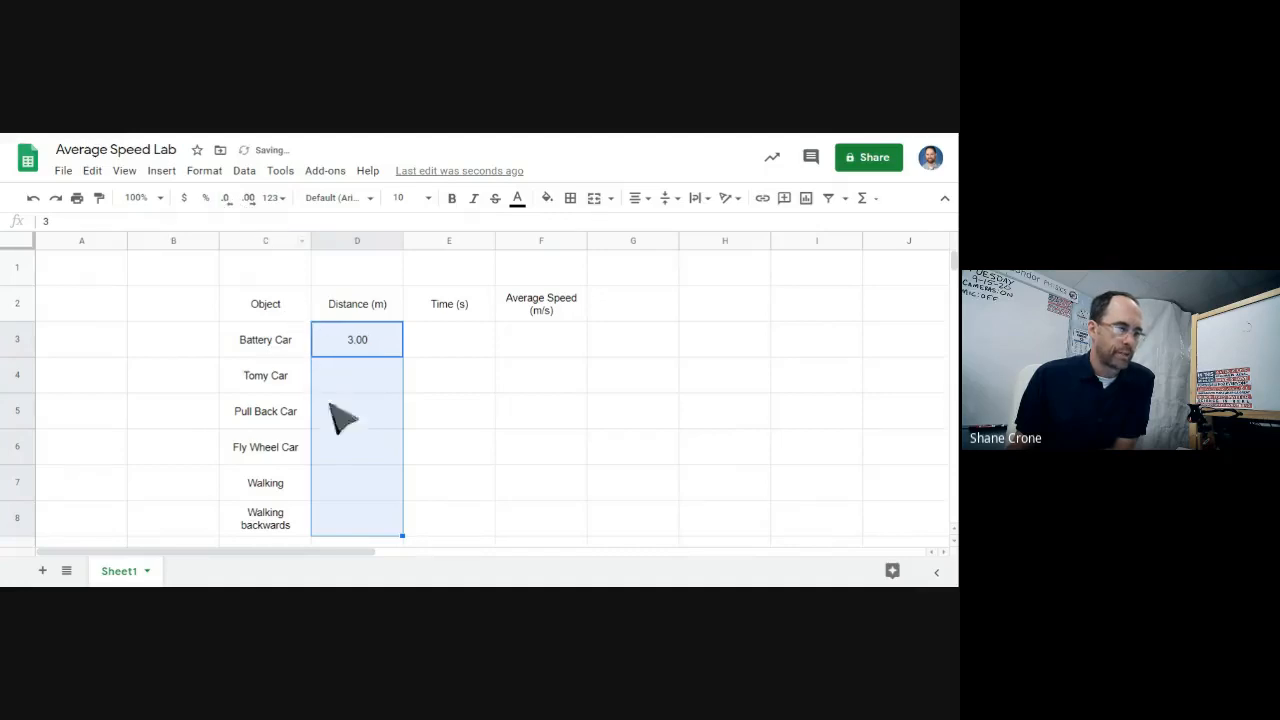
Step: Fill the Battery Car's distance from D3 down through D8 for all objects
left_click(451, 375)
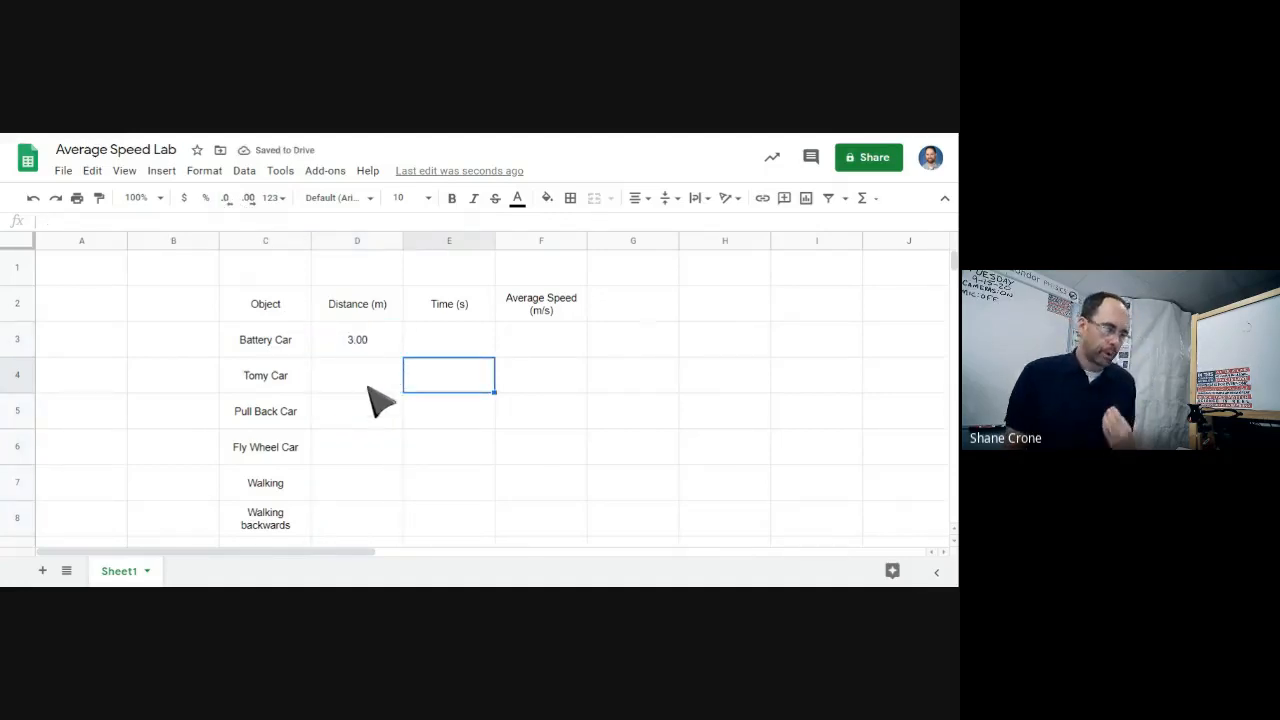
left_click(357, 338)
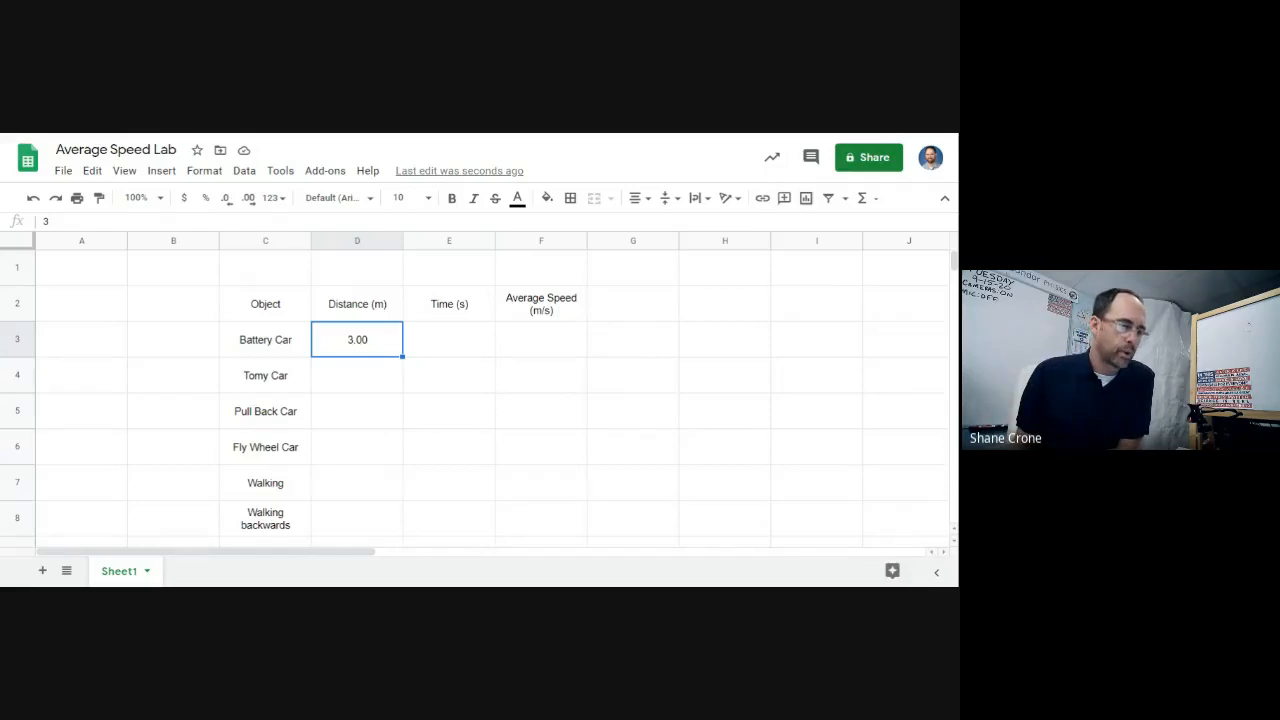
left_click_drag(404, 356, 402, 522)
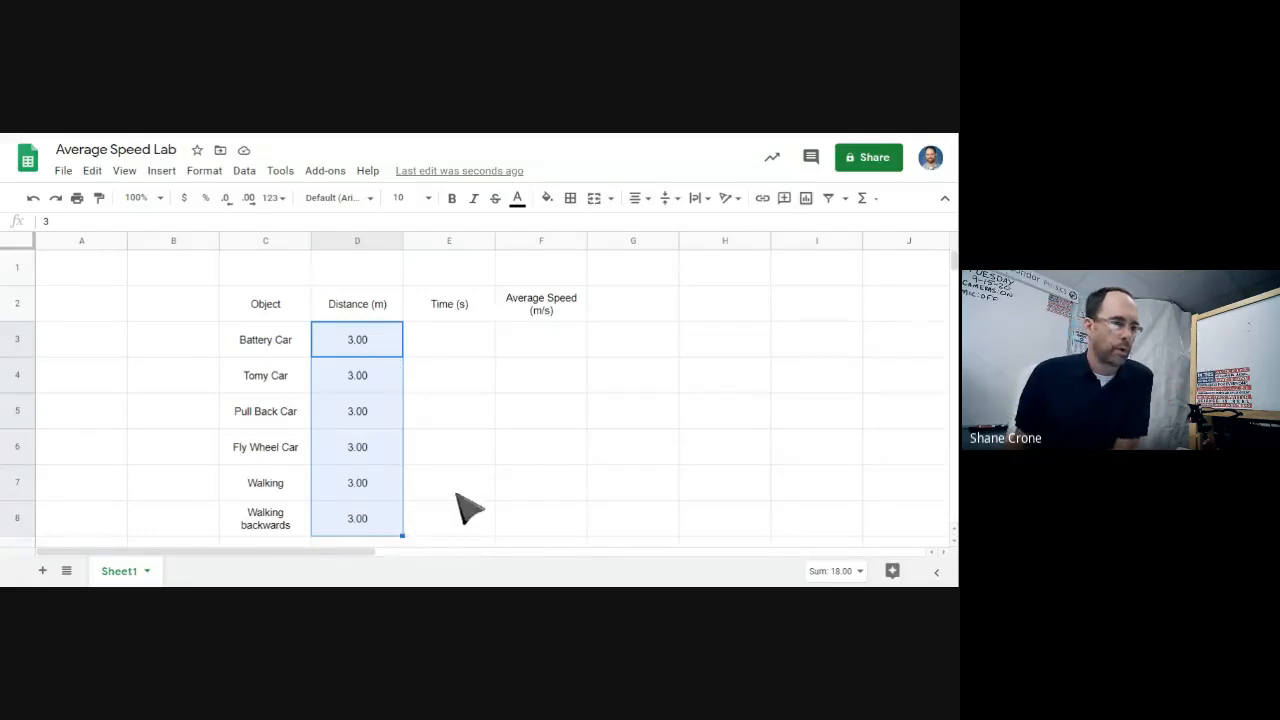
Step: Enter the times 6.79 for the Battery Car in E3 and 3.45 for the Tomy Car in E4
left_click(450, 342)
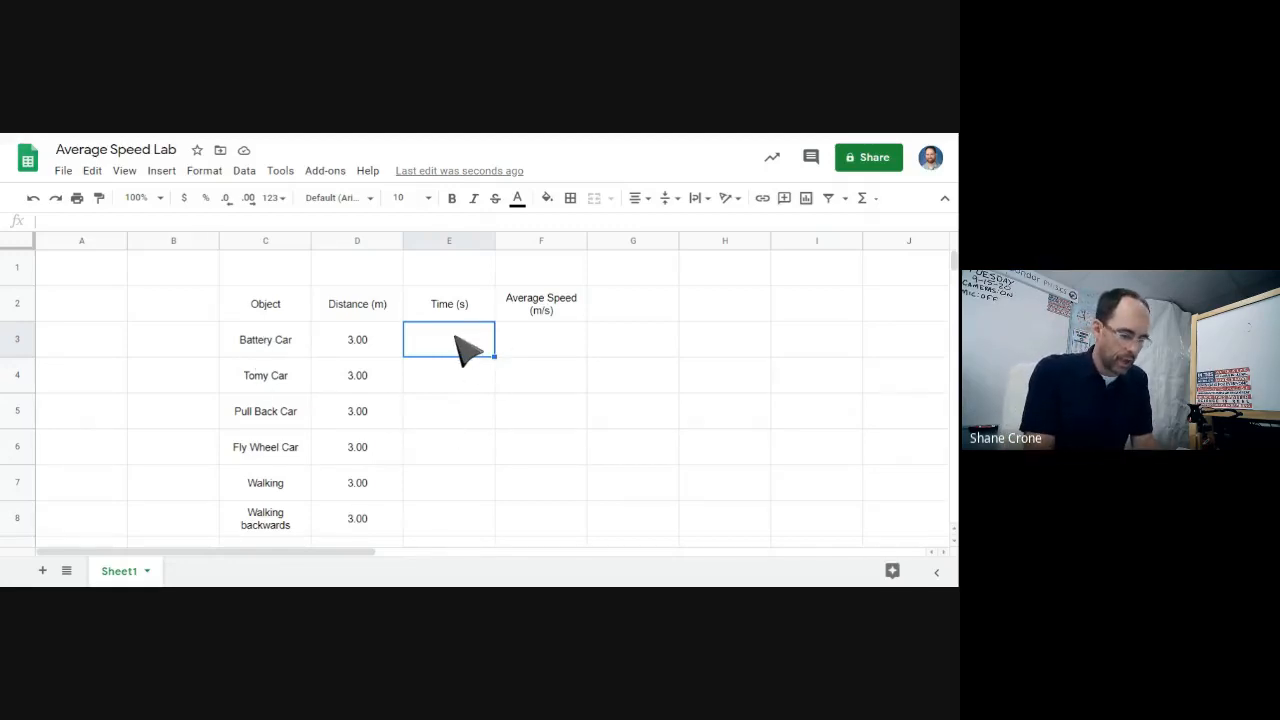
type("6.7")
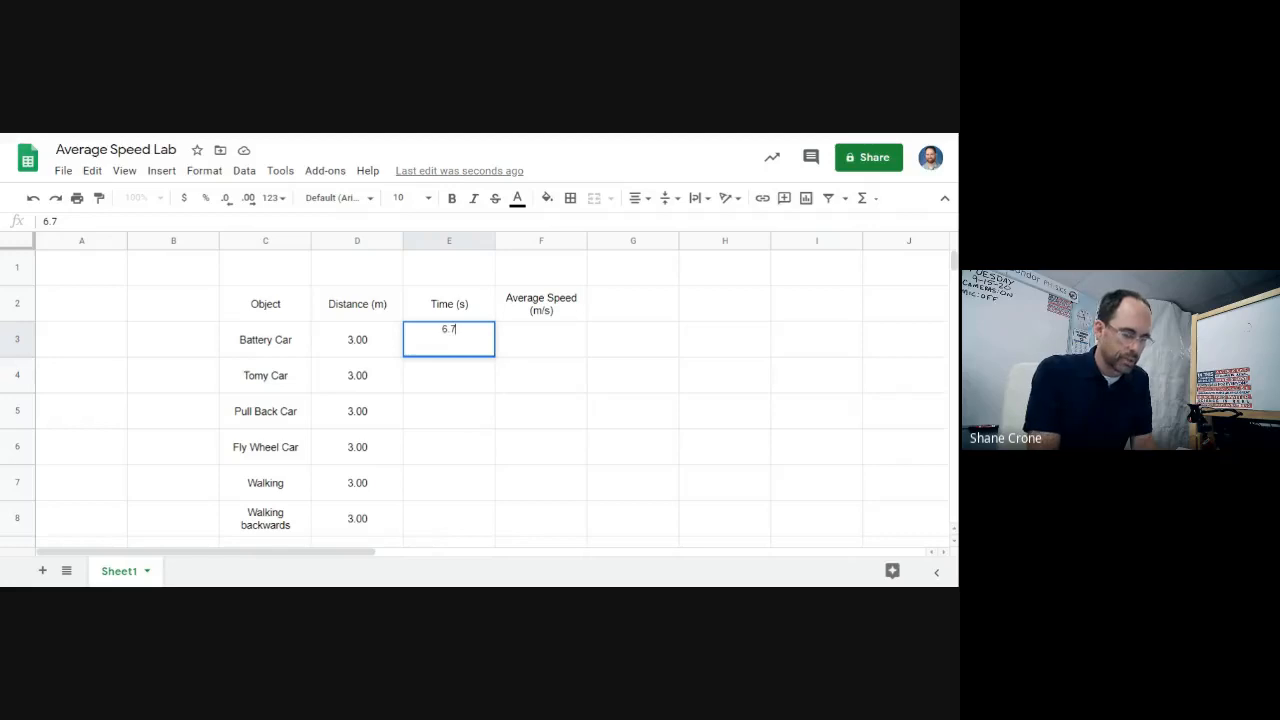
type("9")
key("Return")
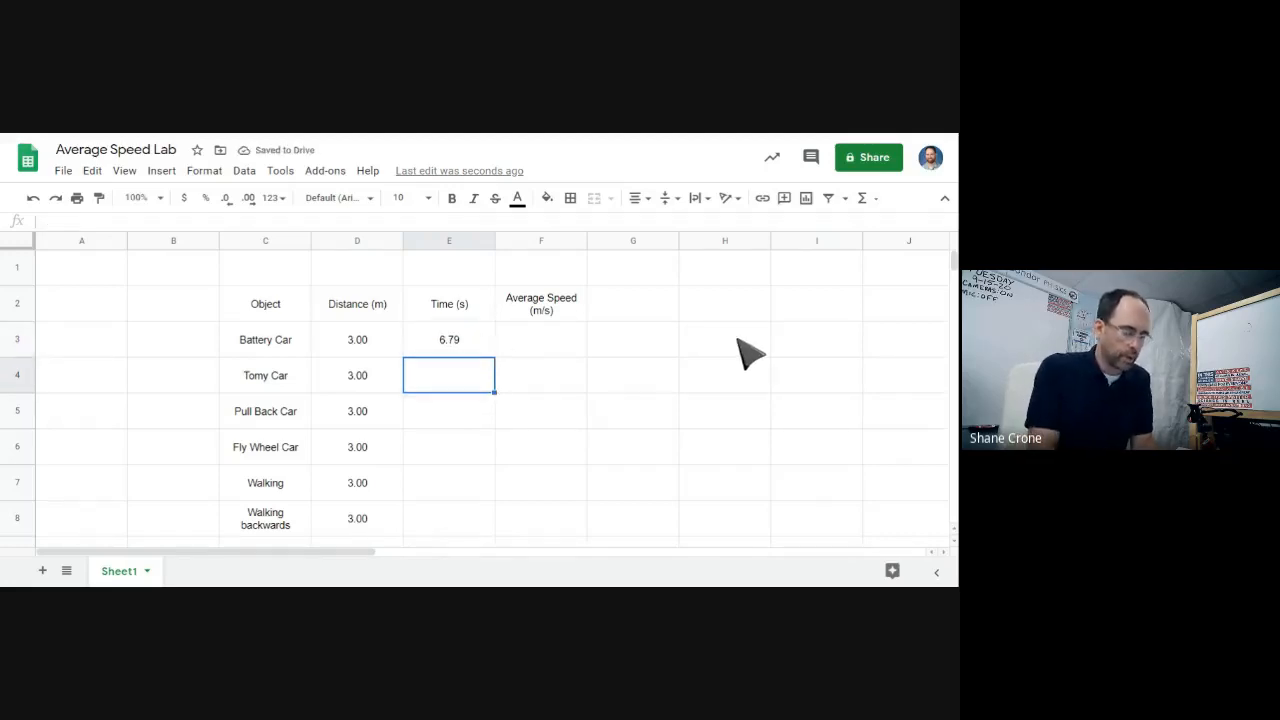
type("3.45")
key("Return")
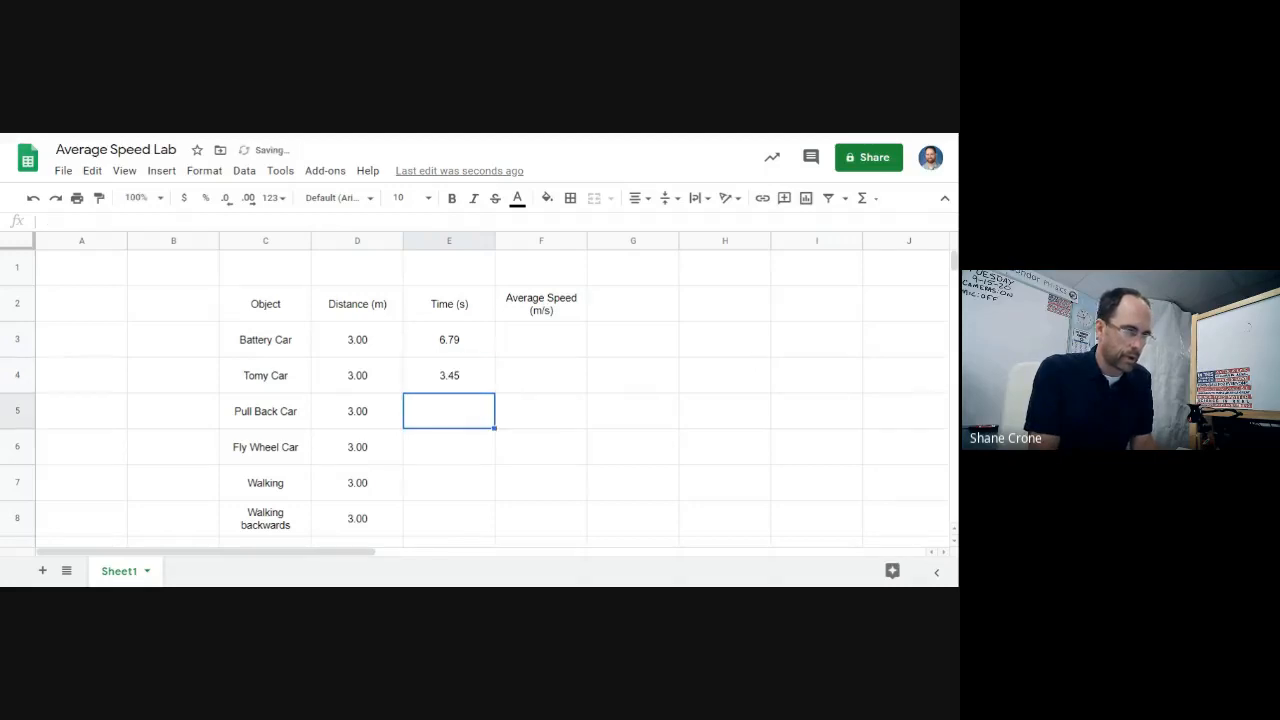
Step: Enter the times 2.99 for the Pull Back Car in E5 and 5.56 for the Fly Wheel Car in E6
type("2")
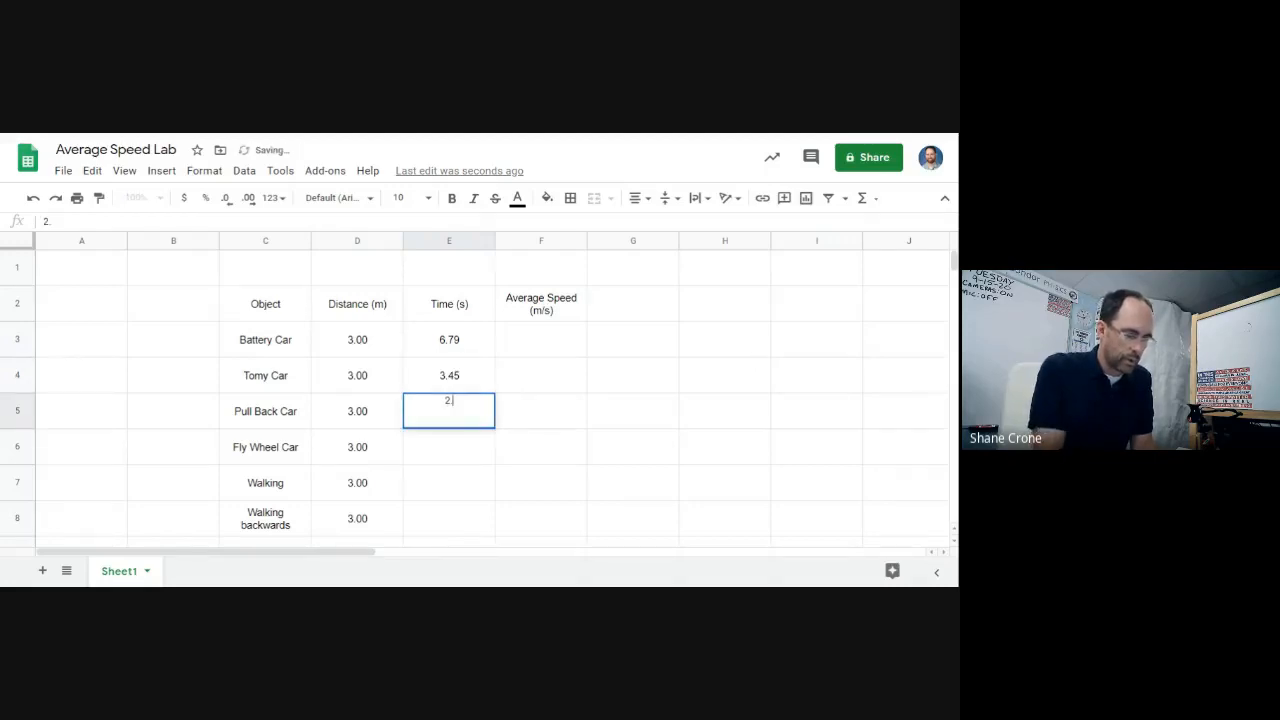
type(".99")
key("Return")
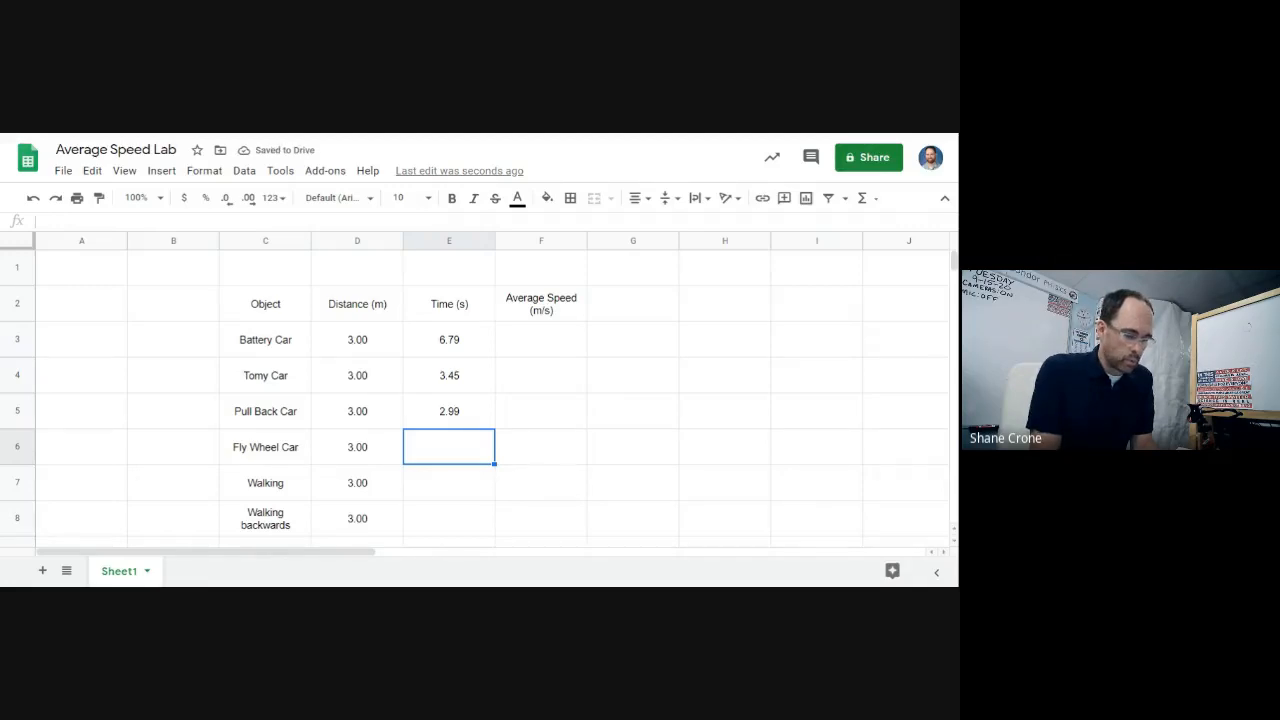
type("5.56")
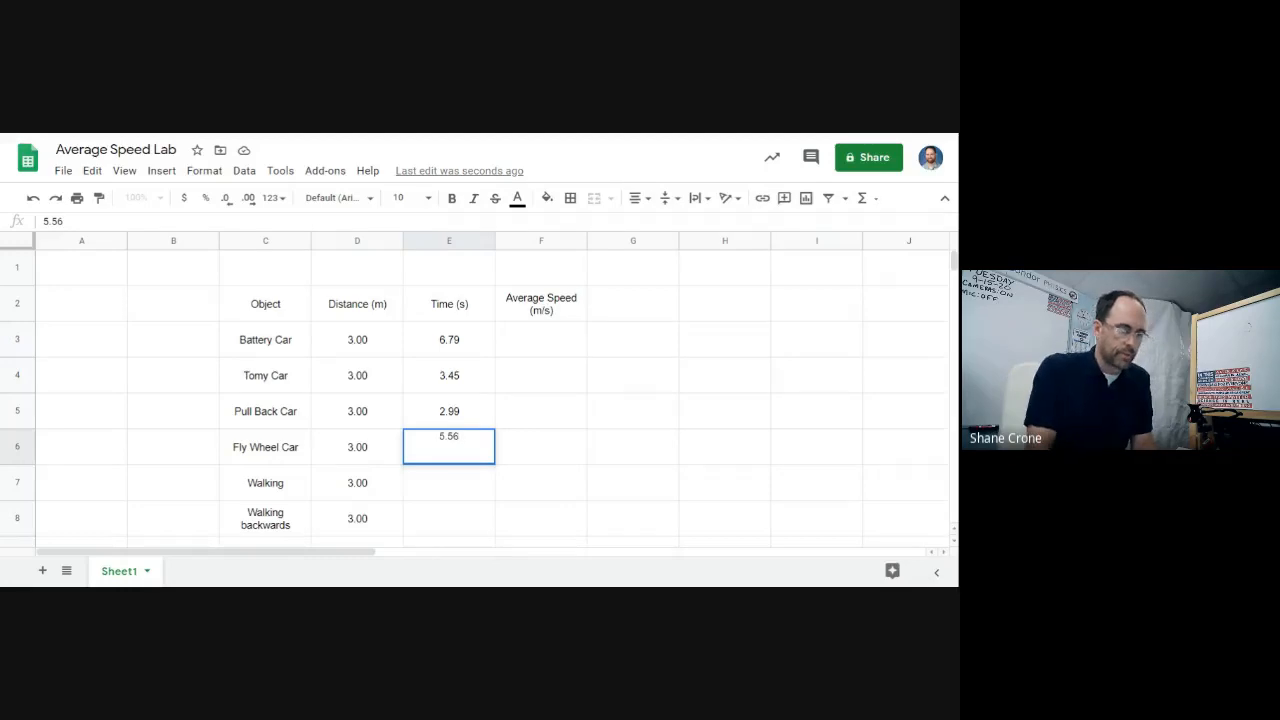
key("Return")
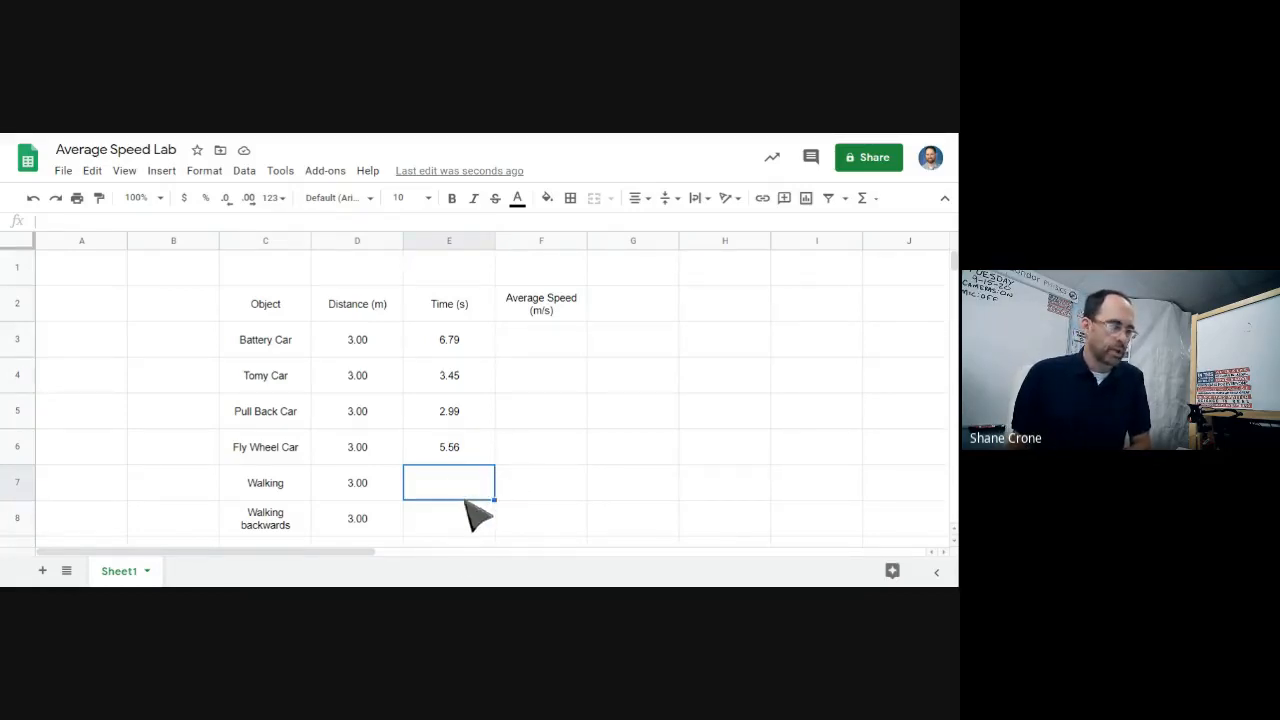
Step: Calculate the Battery Car's average speed in F3 with the formula =D3/E3
left_click(533, 343)
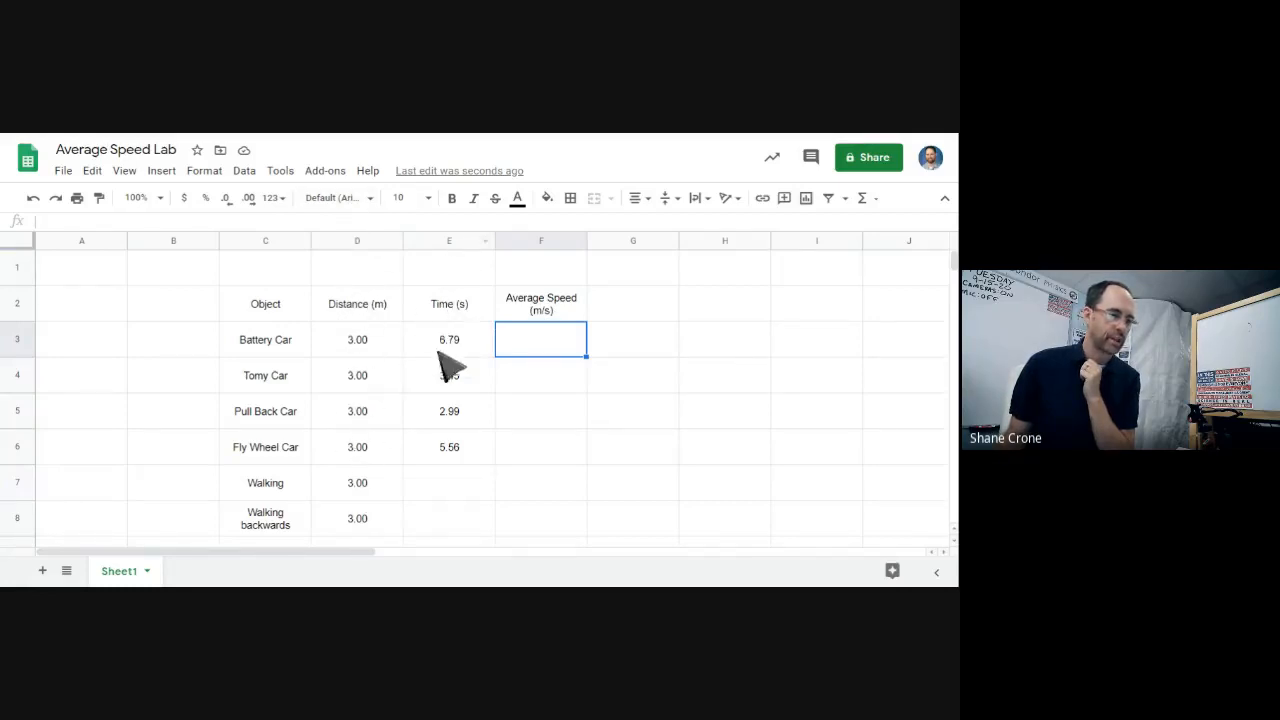
left_click(362, 336)
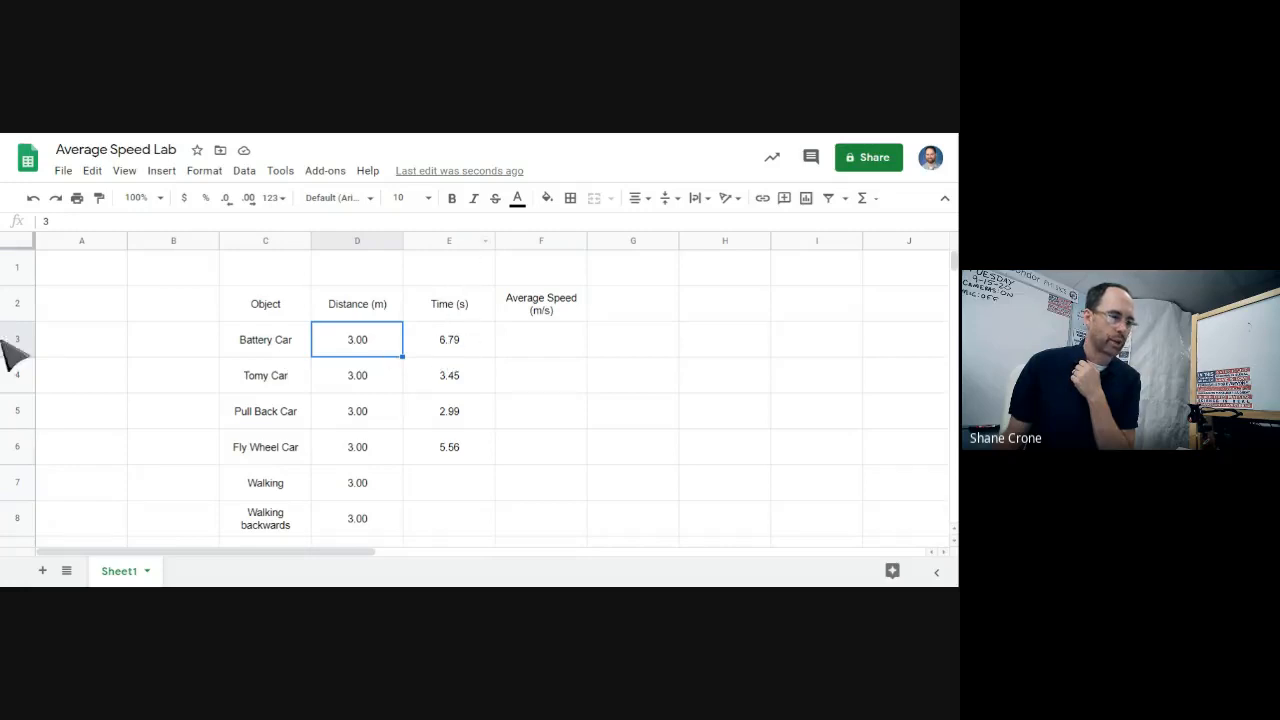
left_click(548, 352)
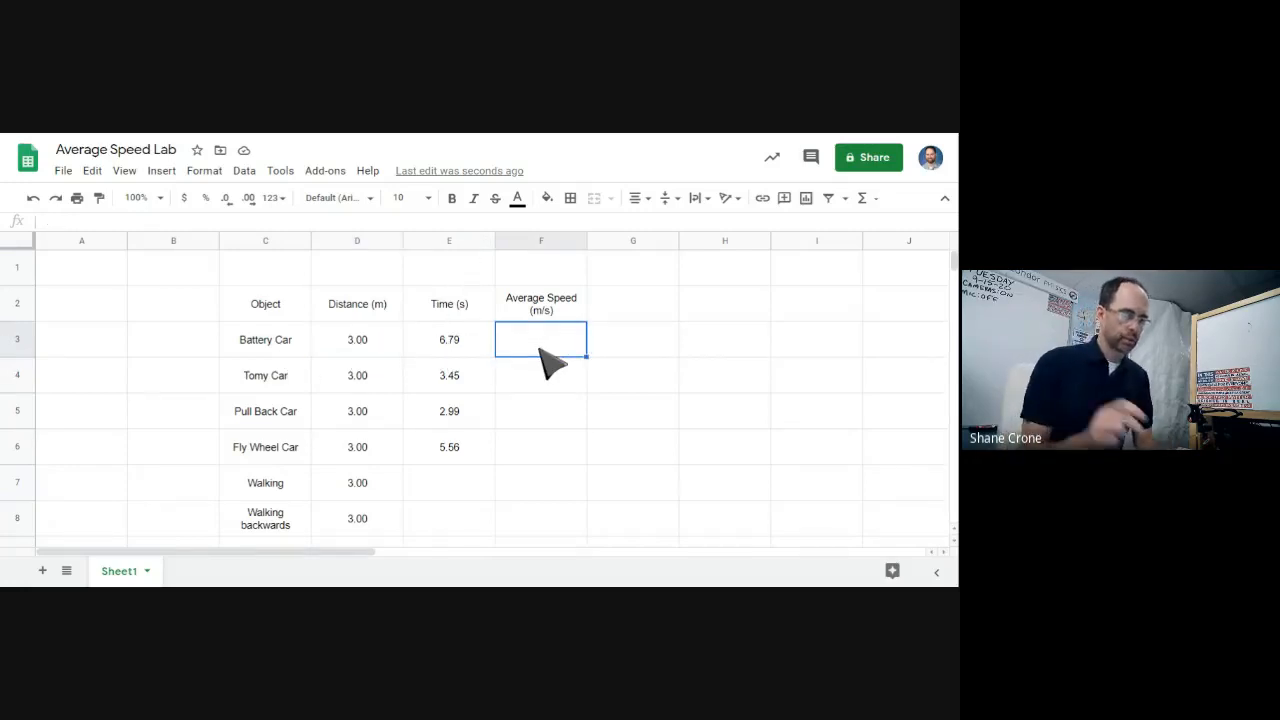
type("=")
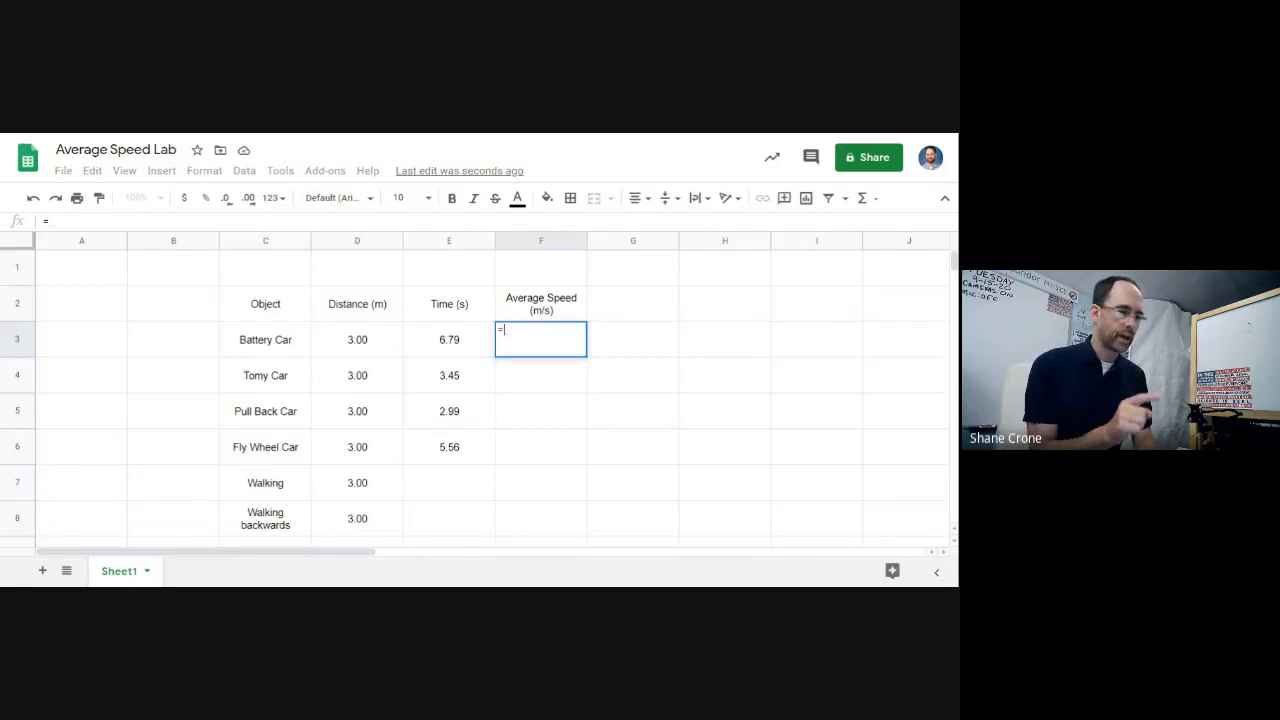
type("d3/")
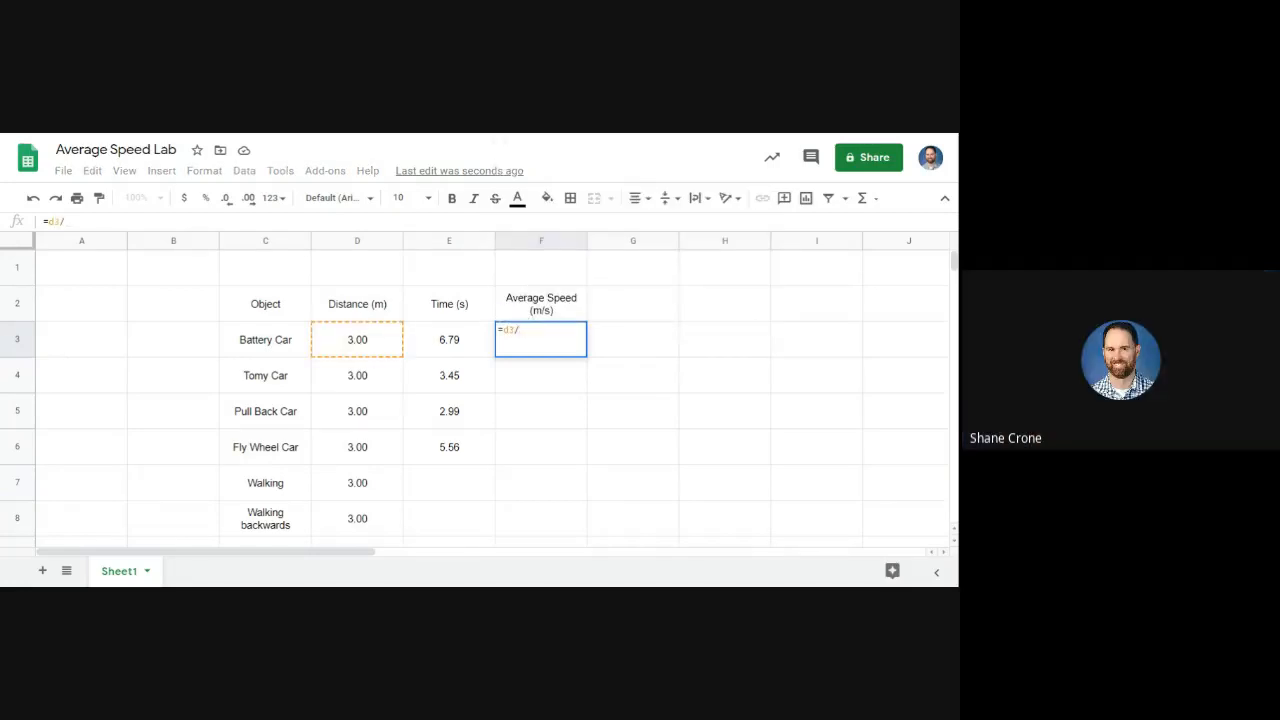
type("e3")
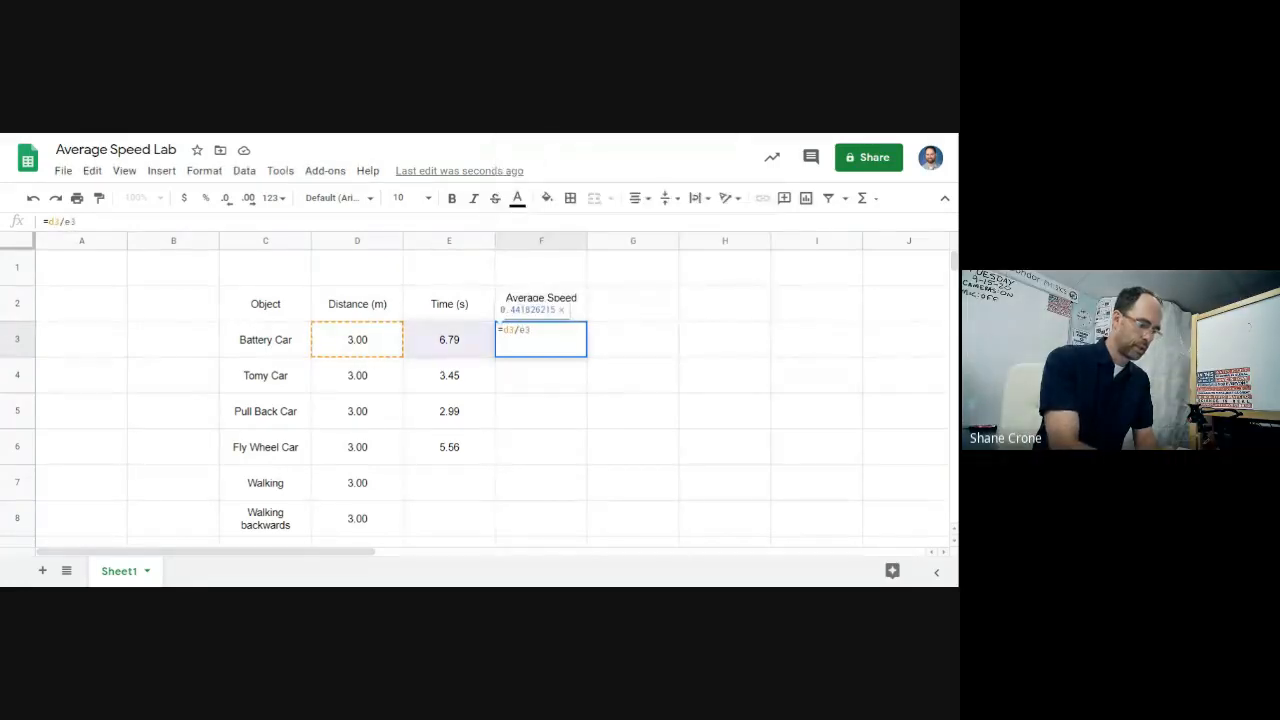
key("Return")
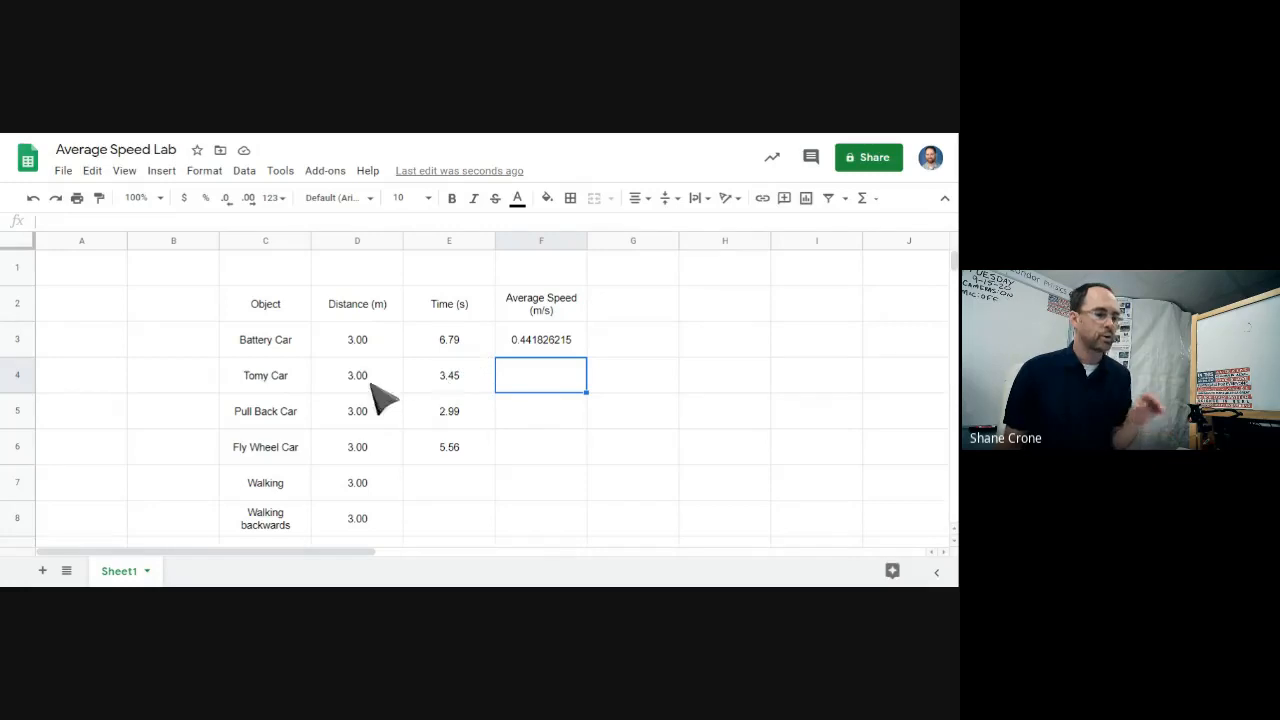
Step: Fill the average speed formula from F3 down through F6 and check the formula in each of these cells
left_click(544, 340)
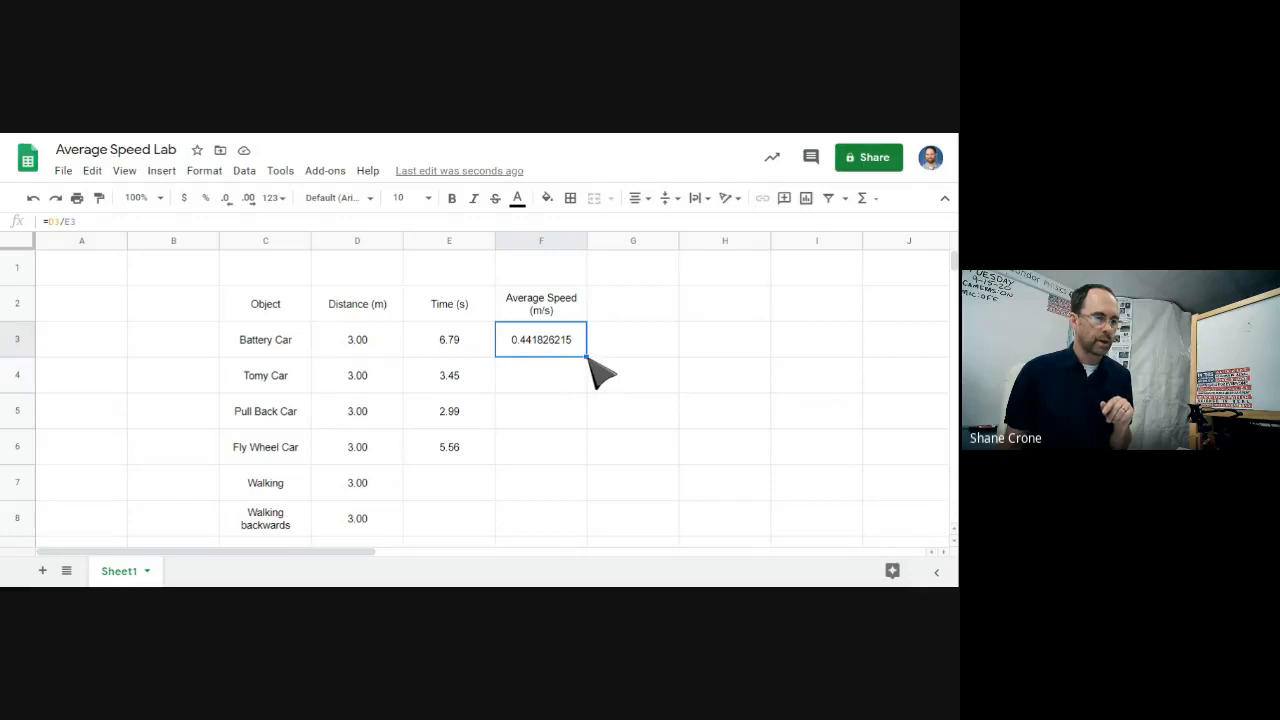
left_click_drag(590, 362, 585, 444)
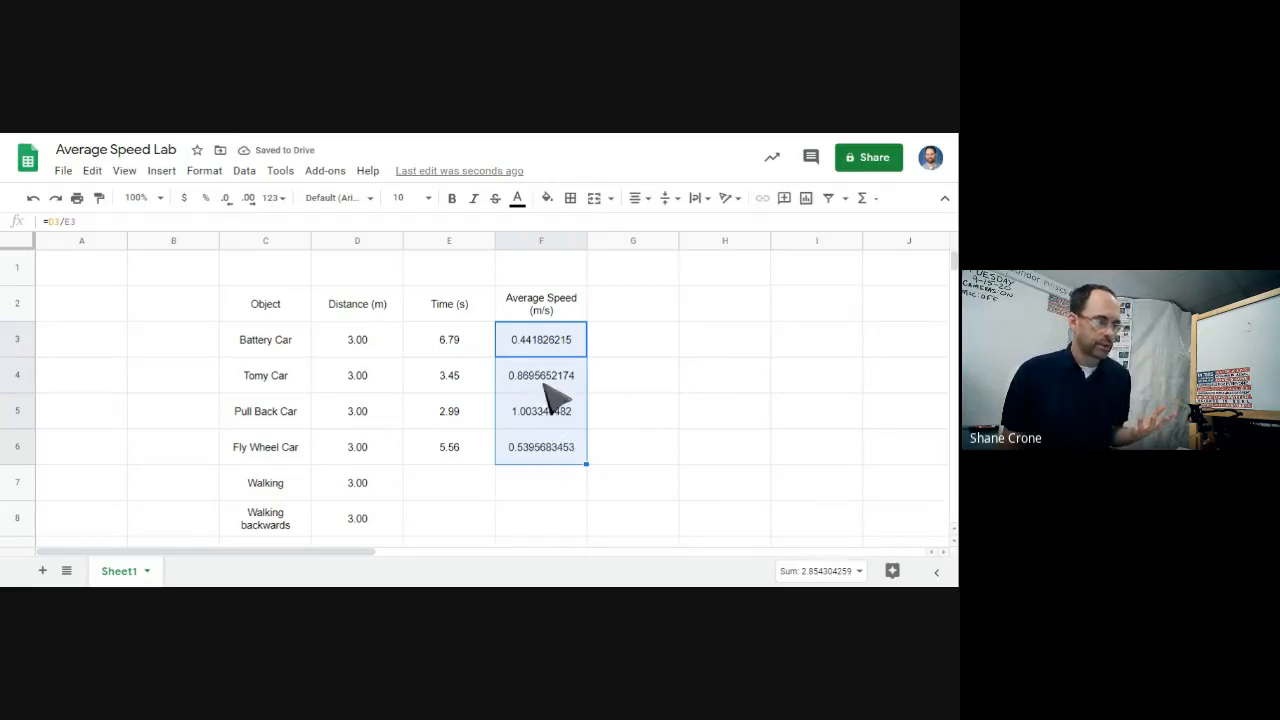
left_click(546, 345)
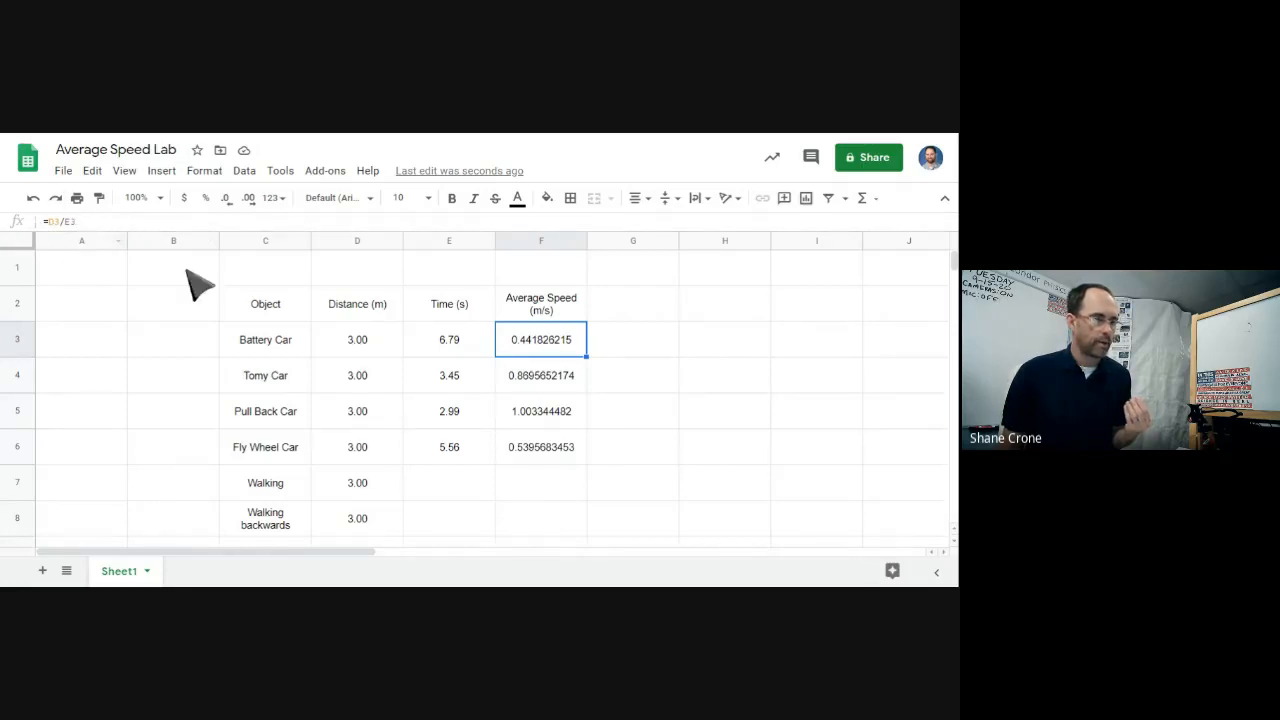
left_click(547, 381)
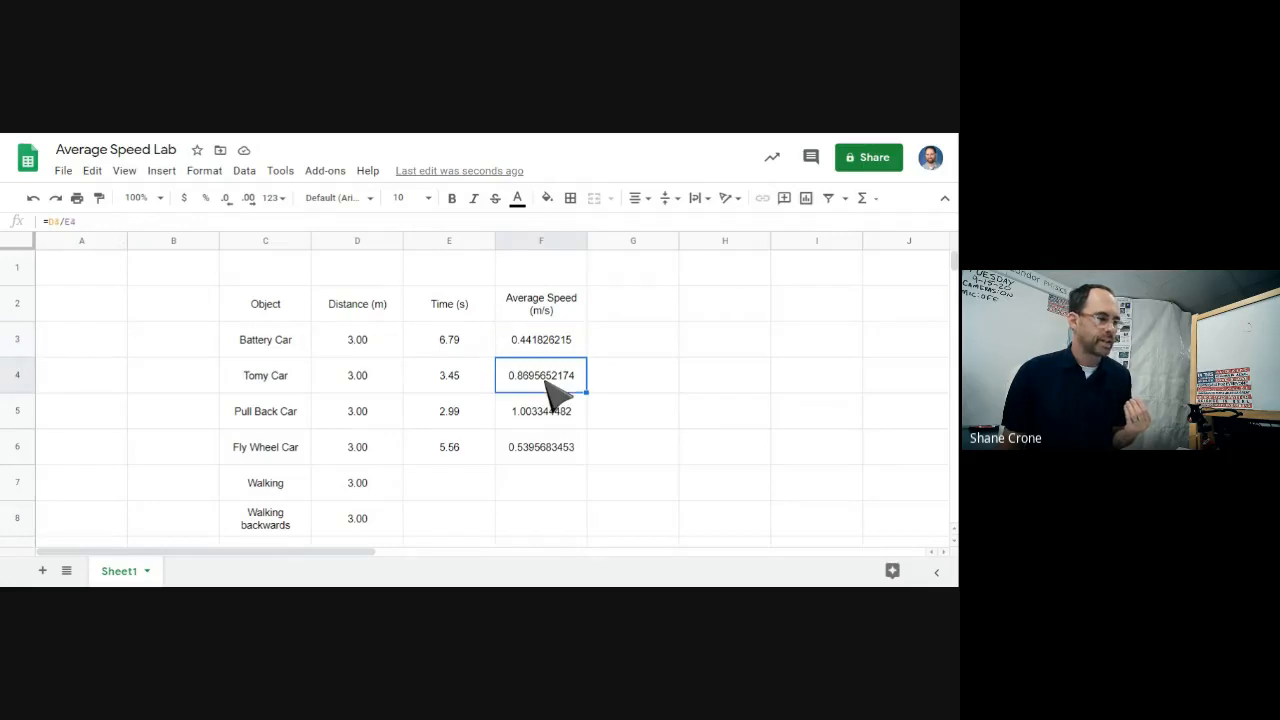
left_click(548, 413)
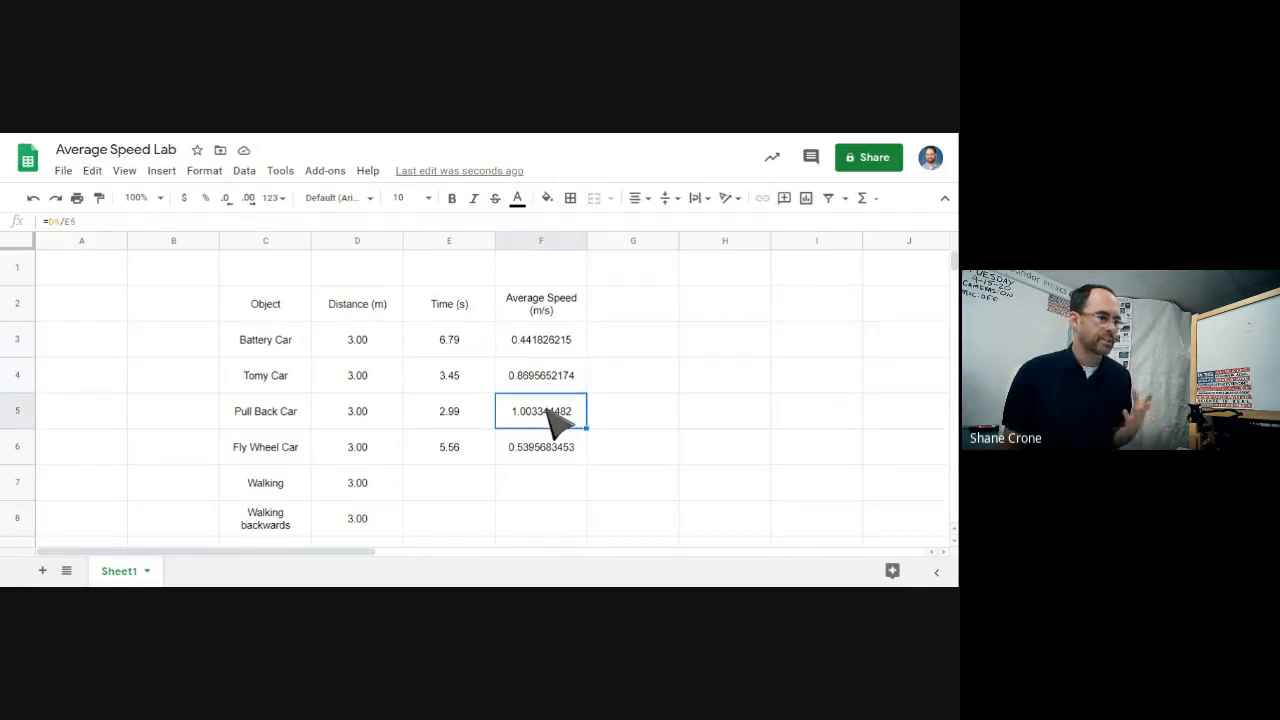
left_click(548, 452)
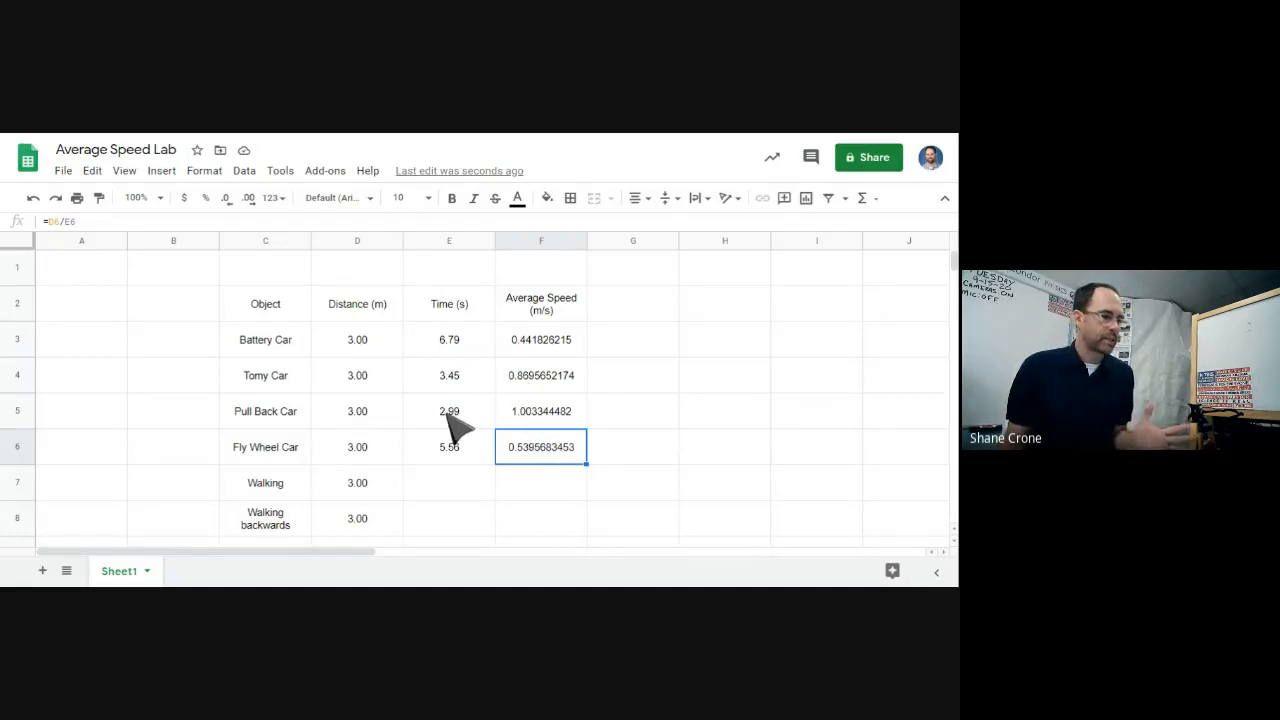
left_click_drag(255, 308, 517, 523)
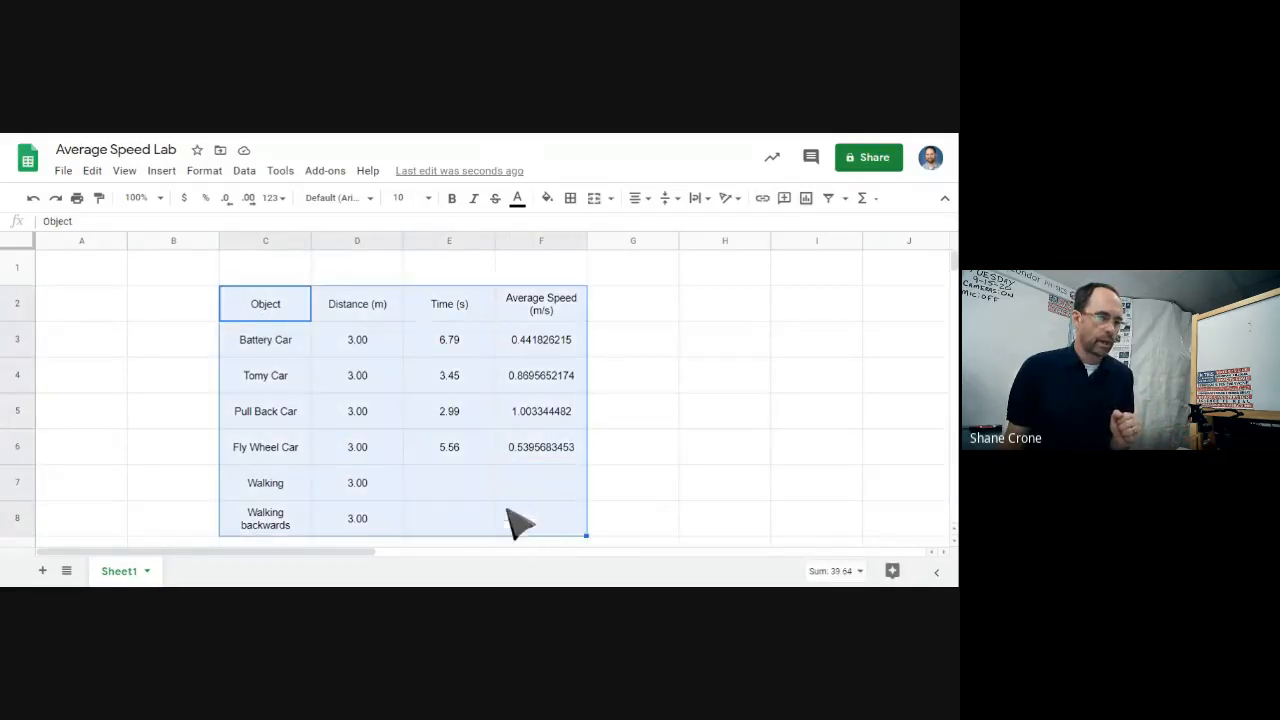
right_click(412, 418)
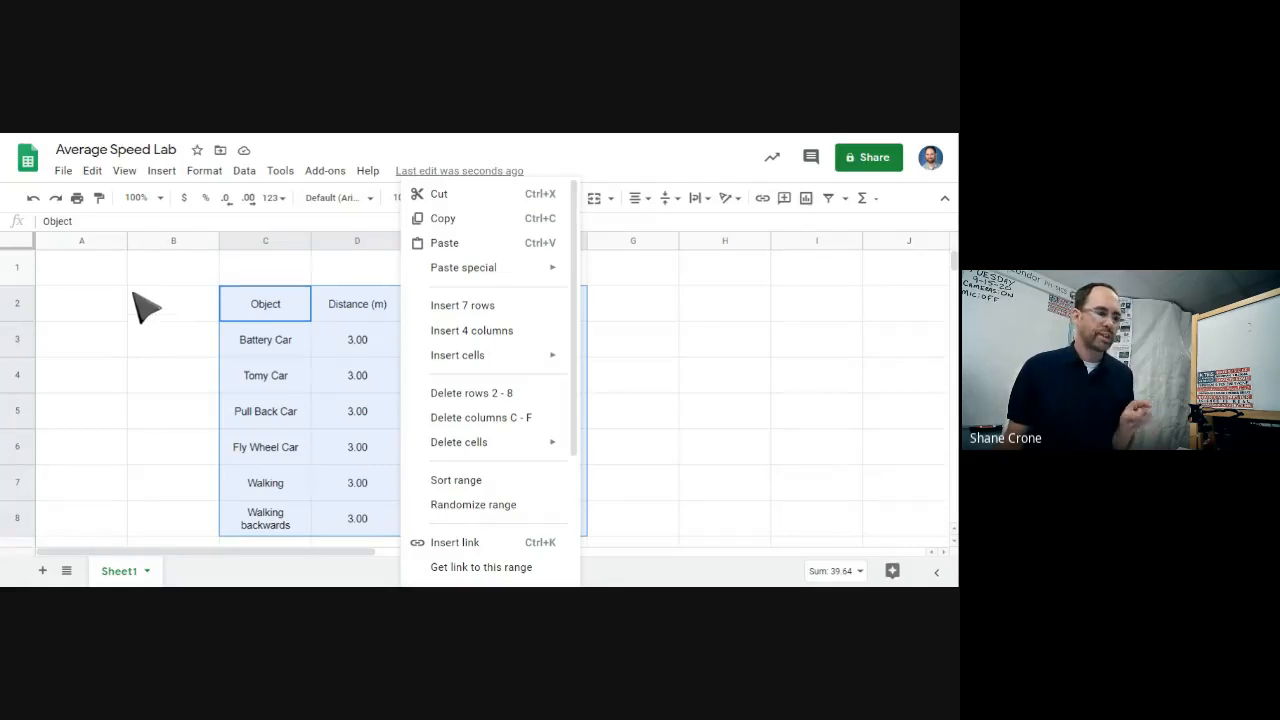
left_click(184, 360)
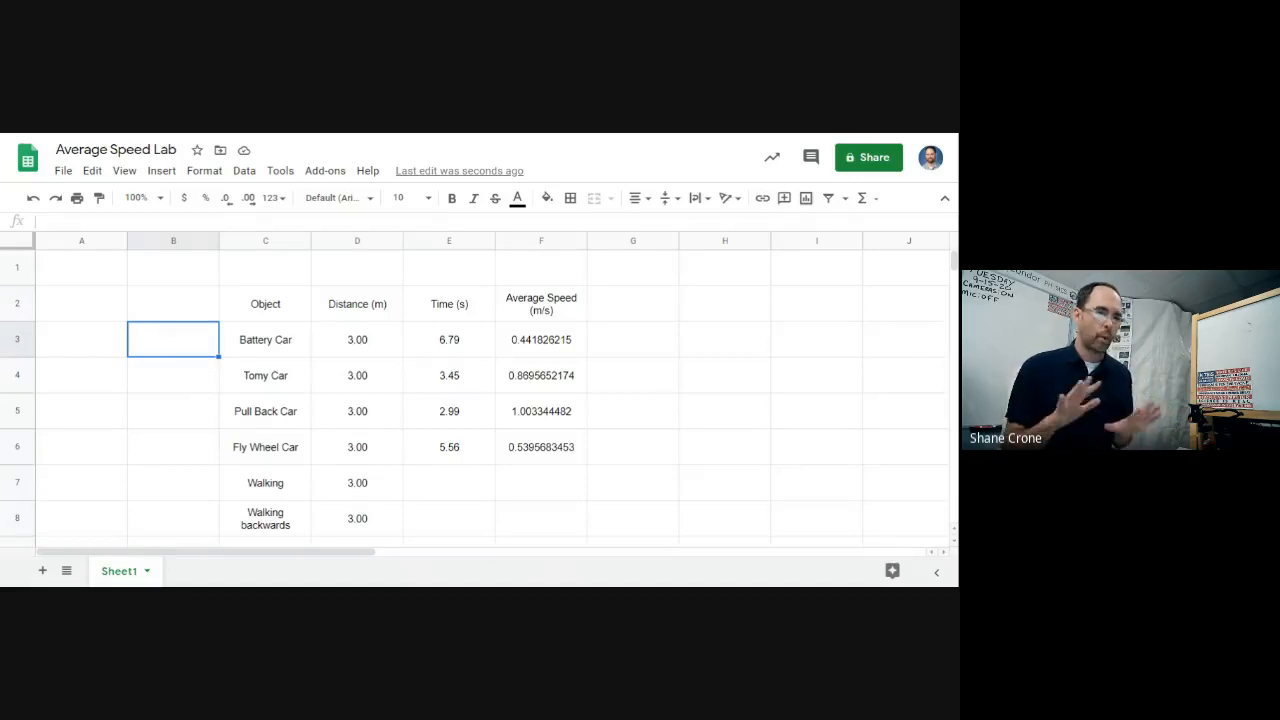
Step: Apply all borders to the table in C2 to F8 and copy the bordered table
left_click(266, 306)
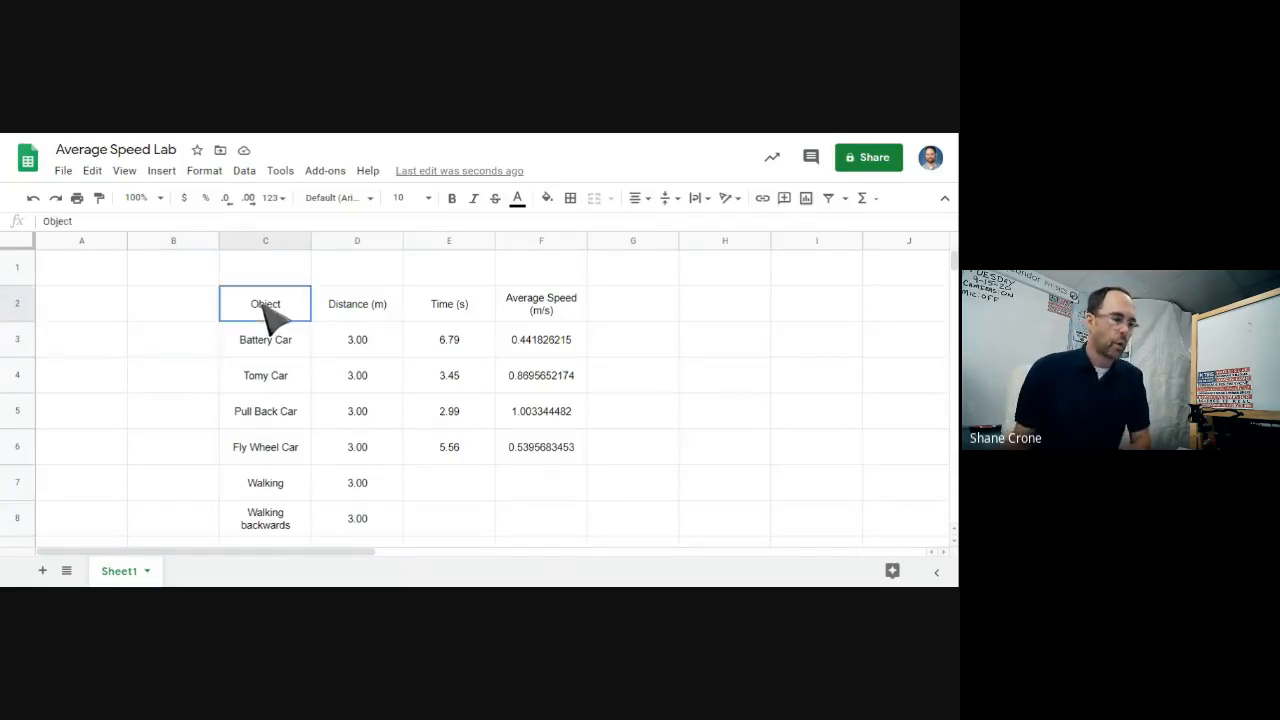
left_click_drag(318, 372, 517, 526)
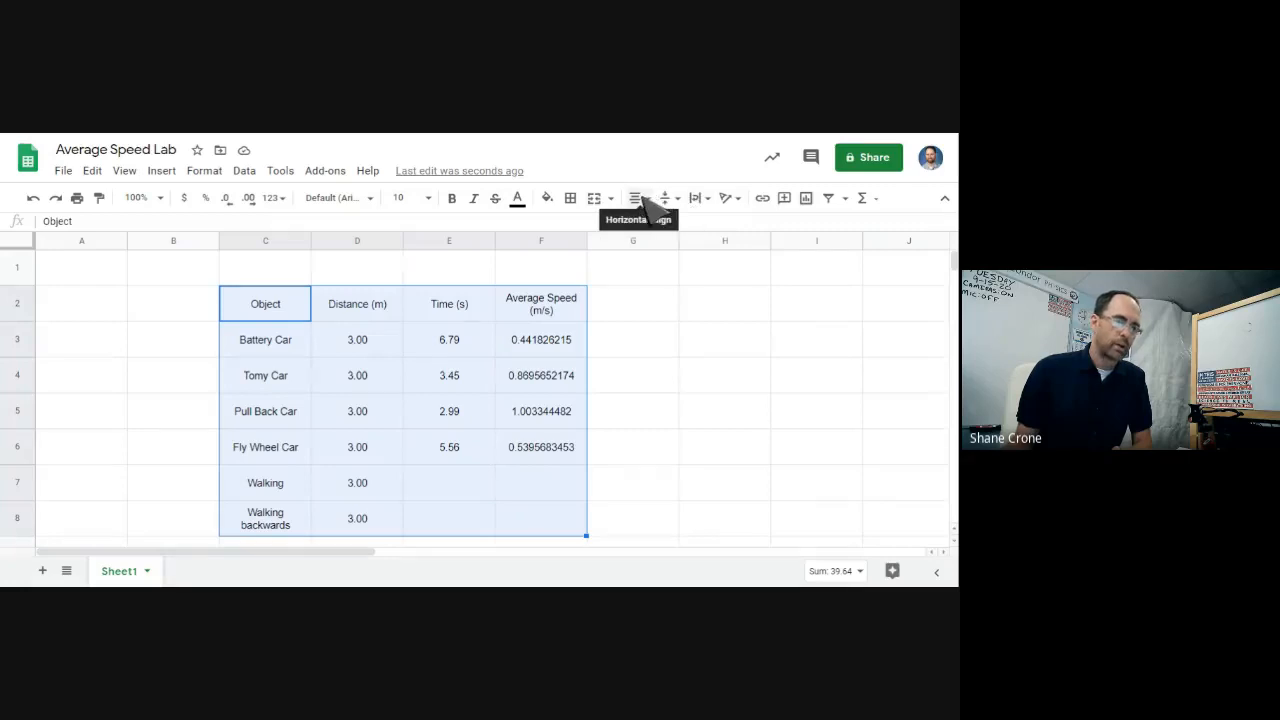
left_click(574, 198)
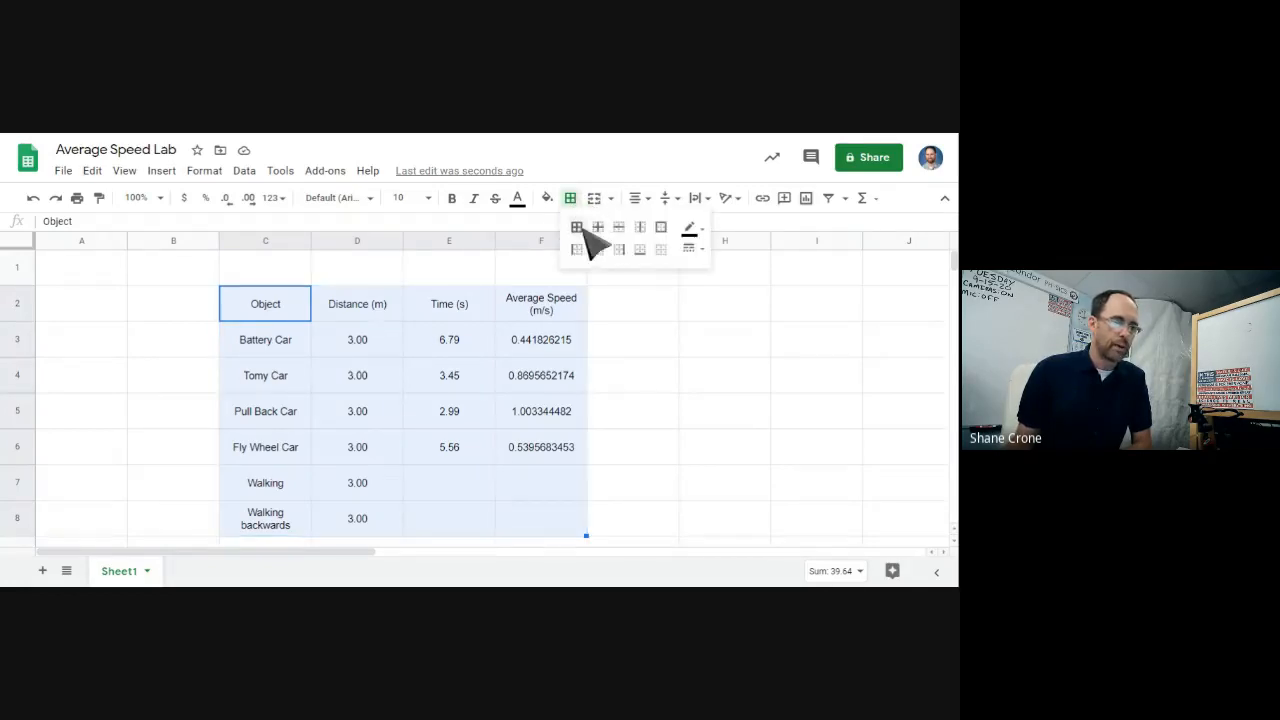
left_click(580, 229)
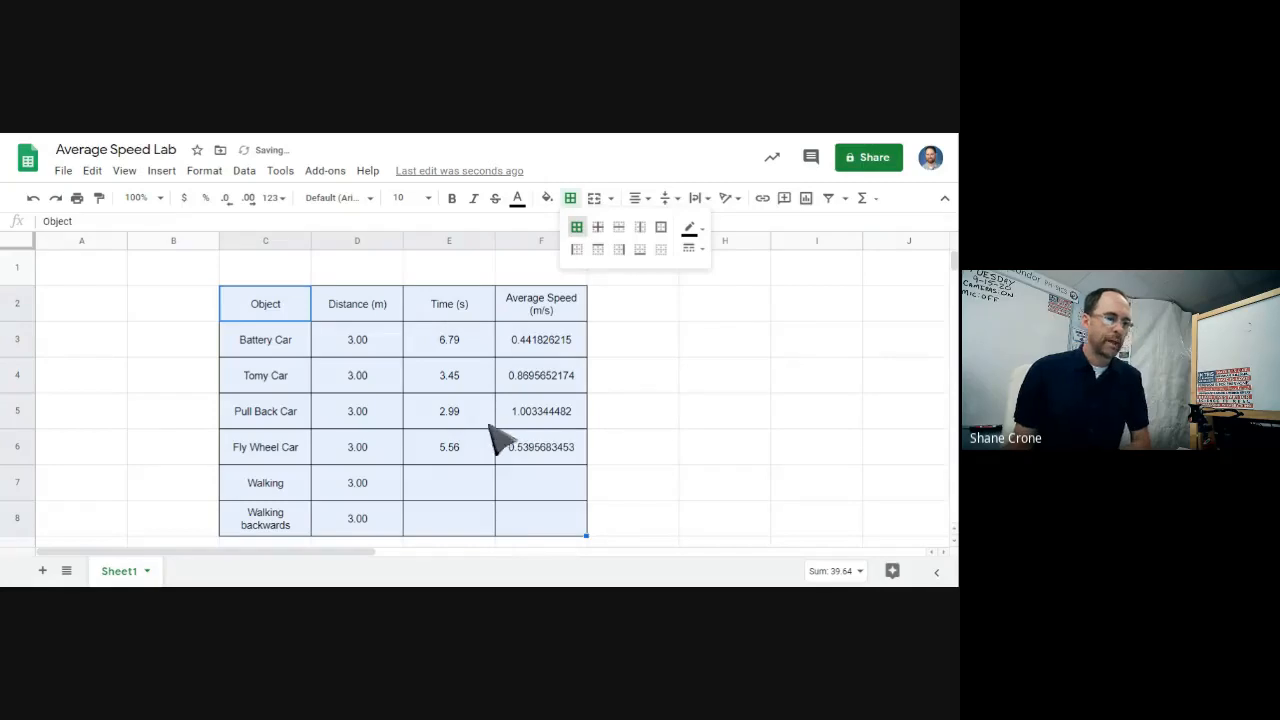
right_click(390, 386)
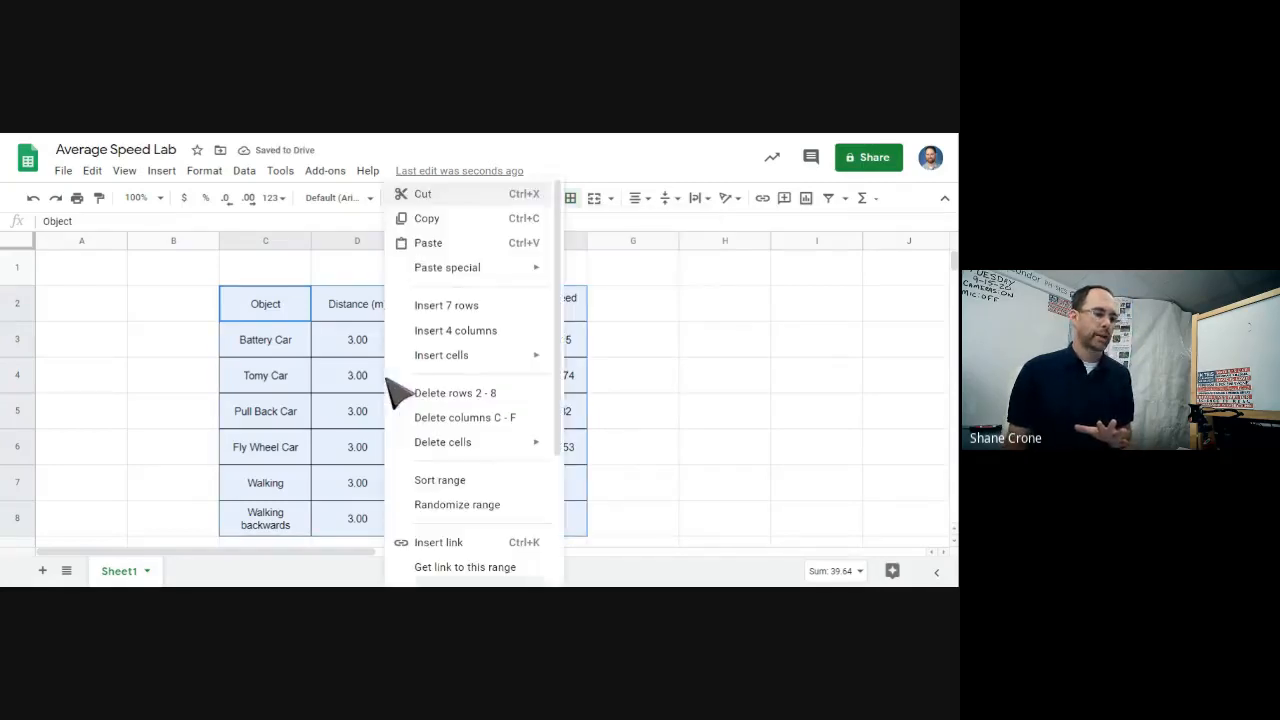
left_click(428, 220)
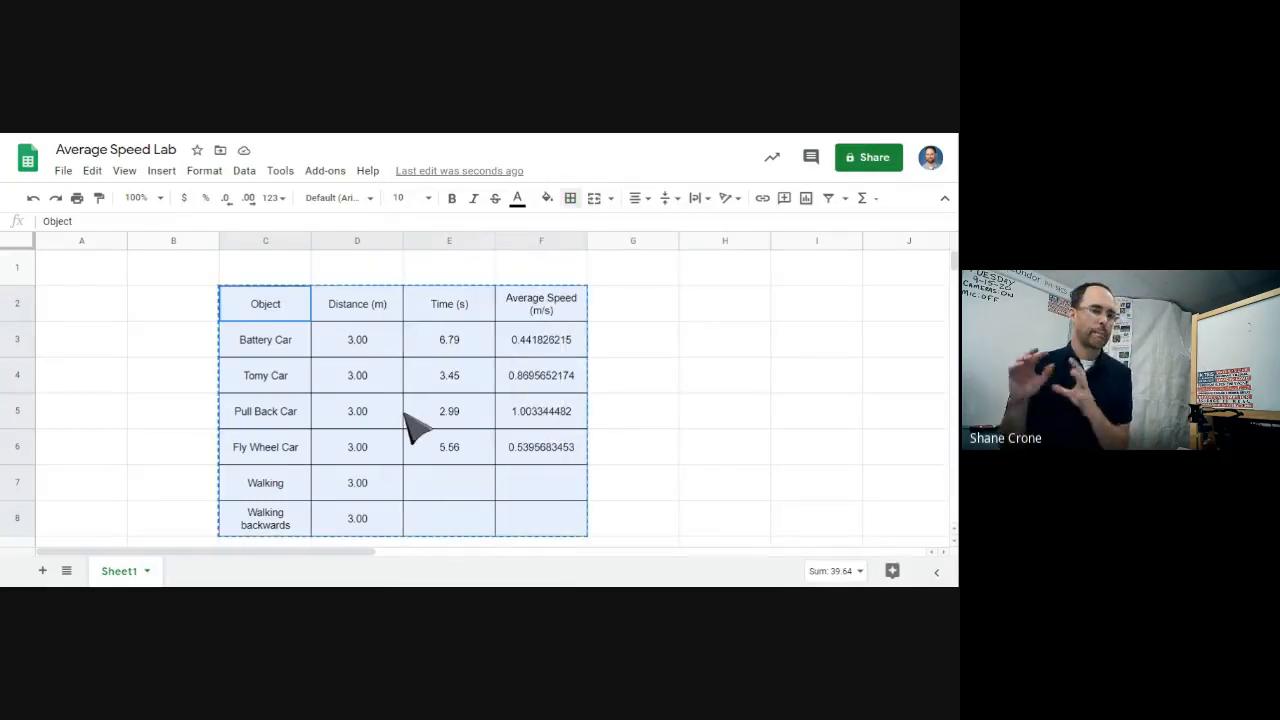